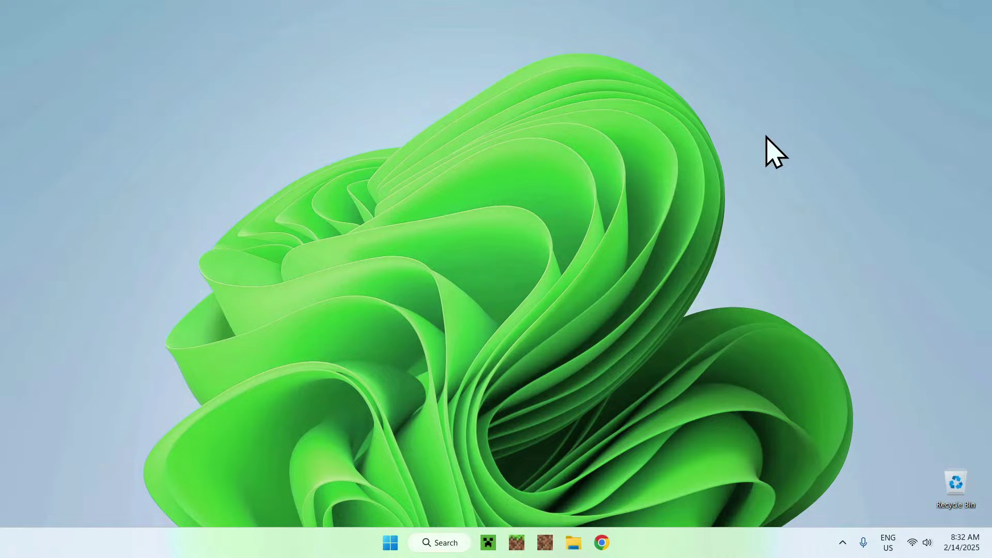
Step: Open Google Chrome, search Google for Modrinth and open the modrinth.com website
left_click(600, 538)
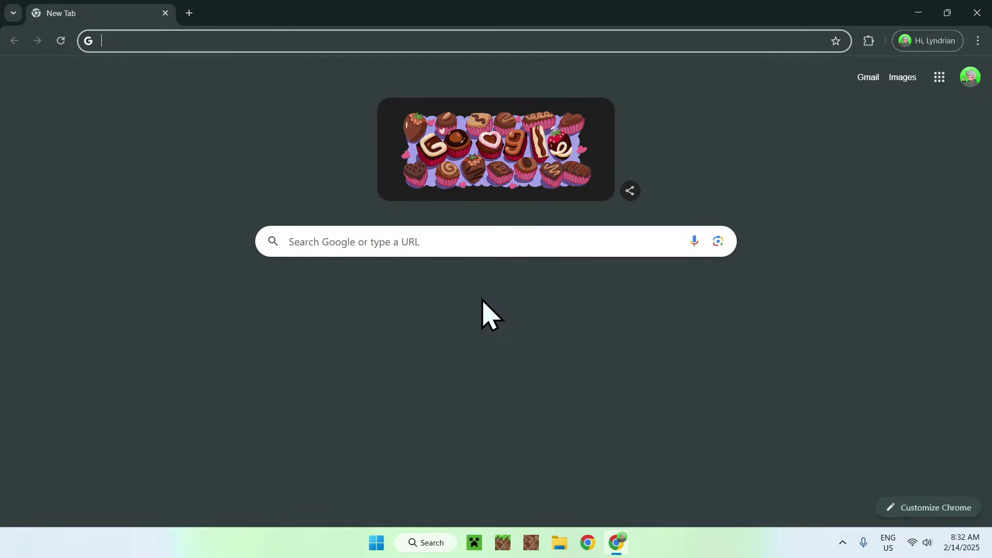
left_click(529, 239)
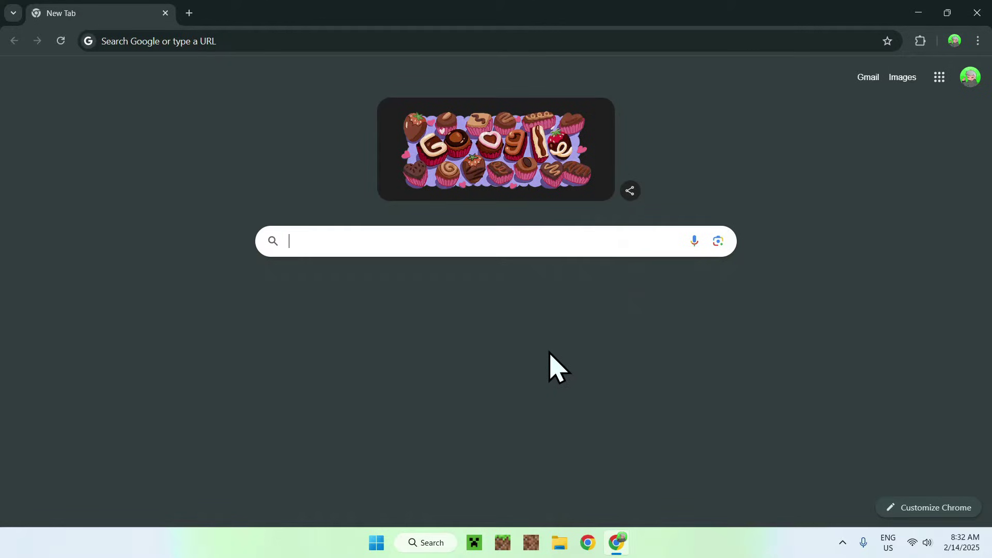
type("Modrinth")
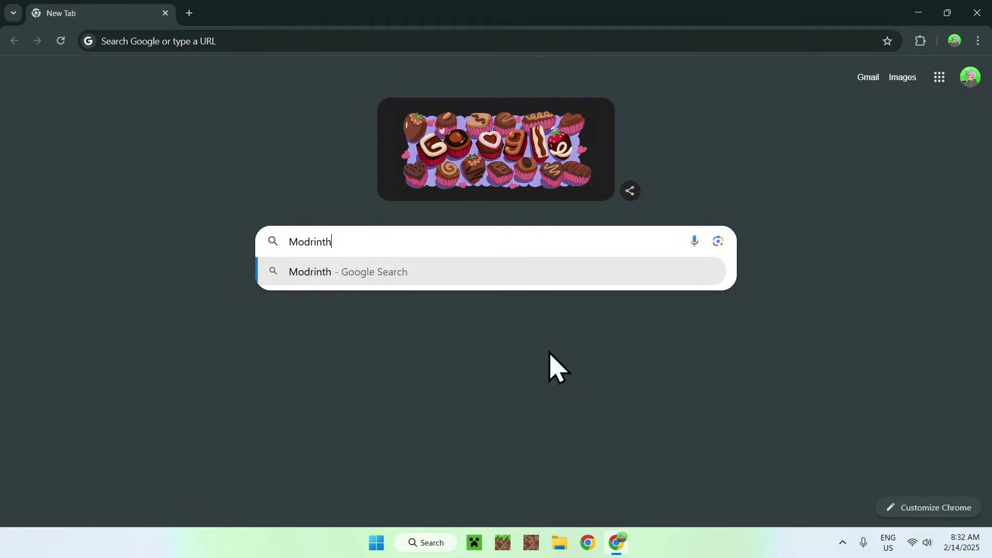
key("Return")
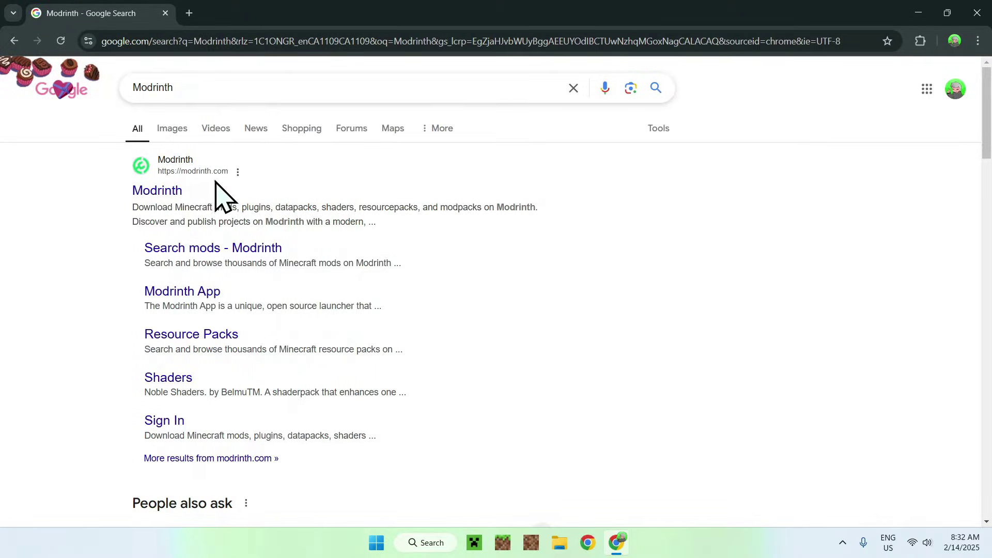
left_click(158, 196)
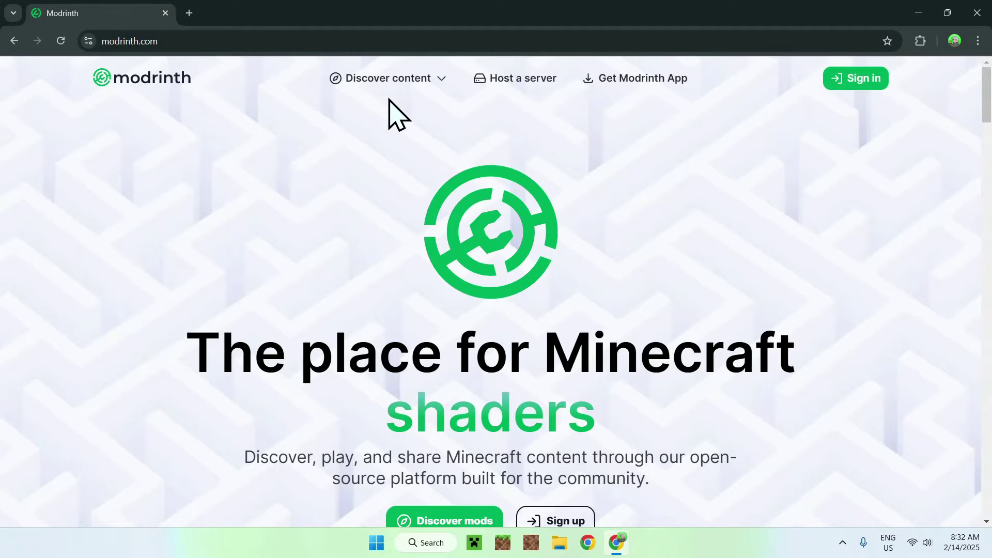
Step: Browse the Minecraft mods on Modrinth, search for e4mc and open its project page
left_click(394, 81)
left_click(397, 114)
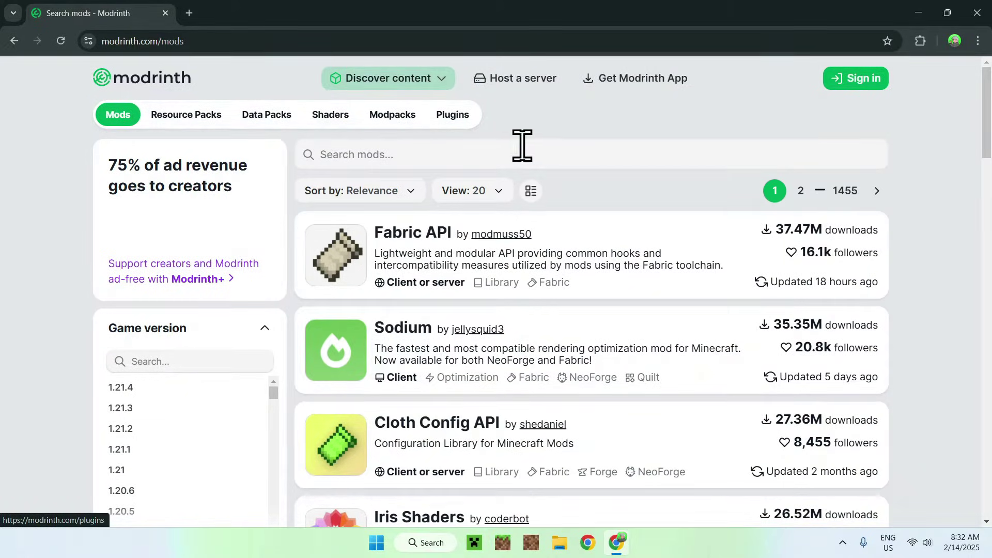
left_click(547, 154)
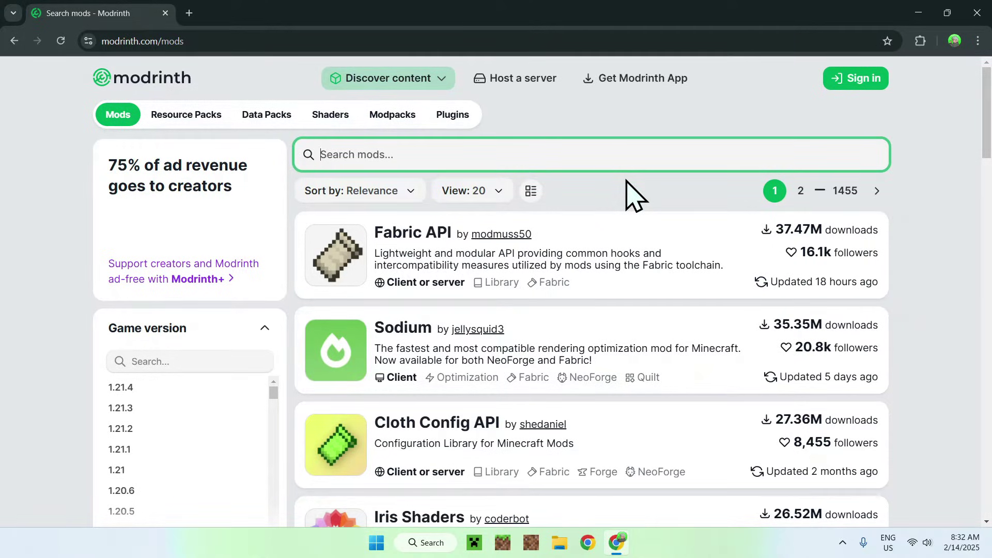
type("e4mc")
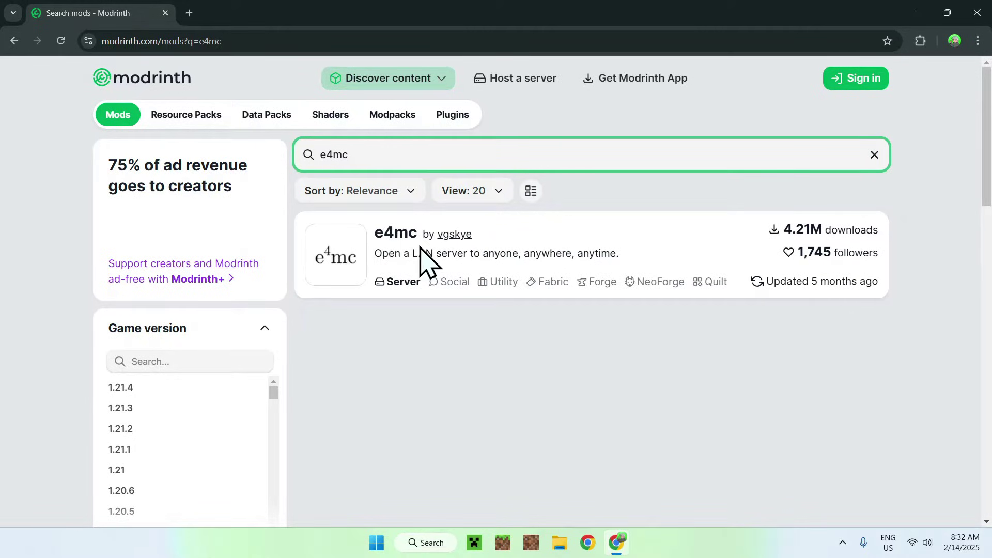
left_click(398, 239)
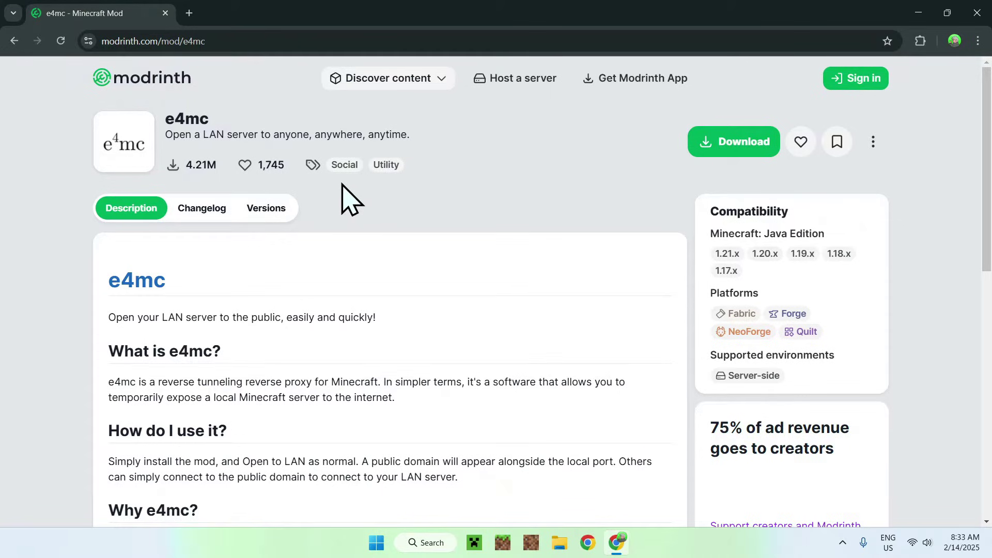
Step: Filter the e4mc versions to game version 1.21.4 and download the 5.2.1-fabric release
left_click(265, 211)
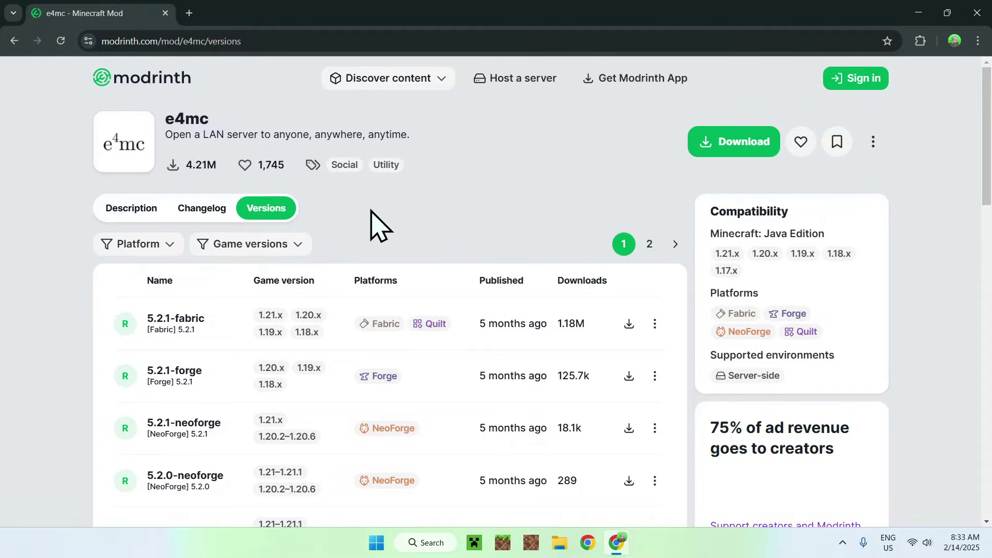
left_click(284, 250)
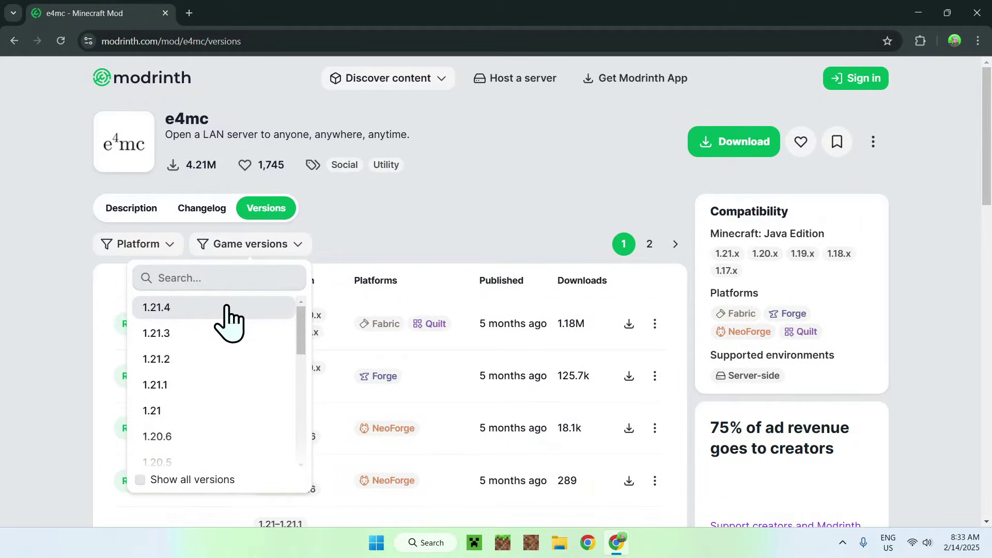
left_click(243, 310)
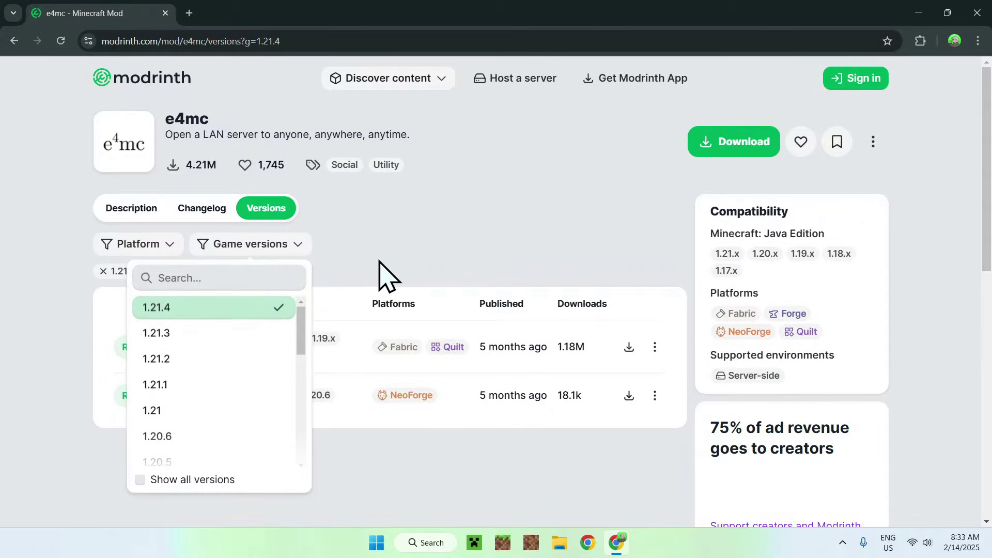
left_click(390, 274)
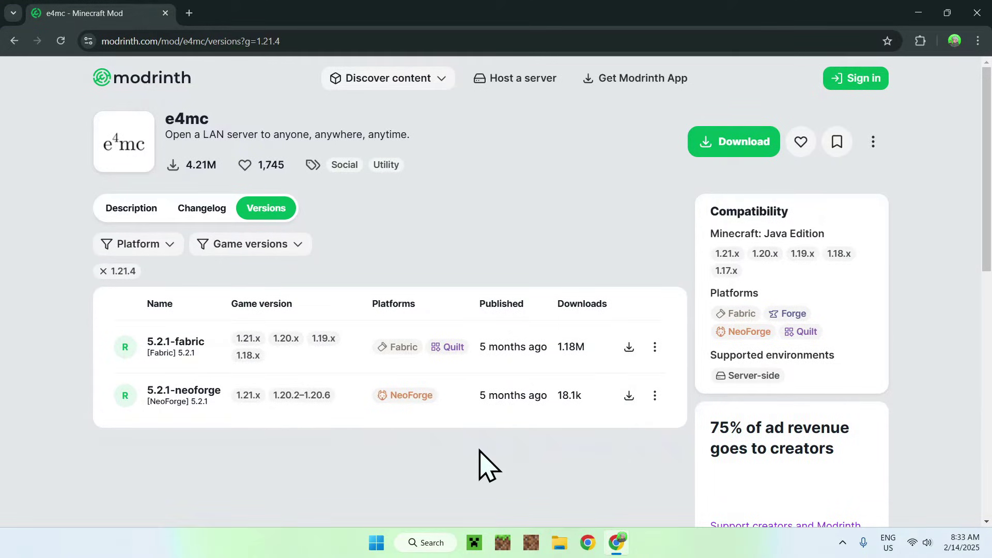
left_click(629, 347)
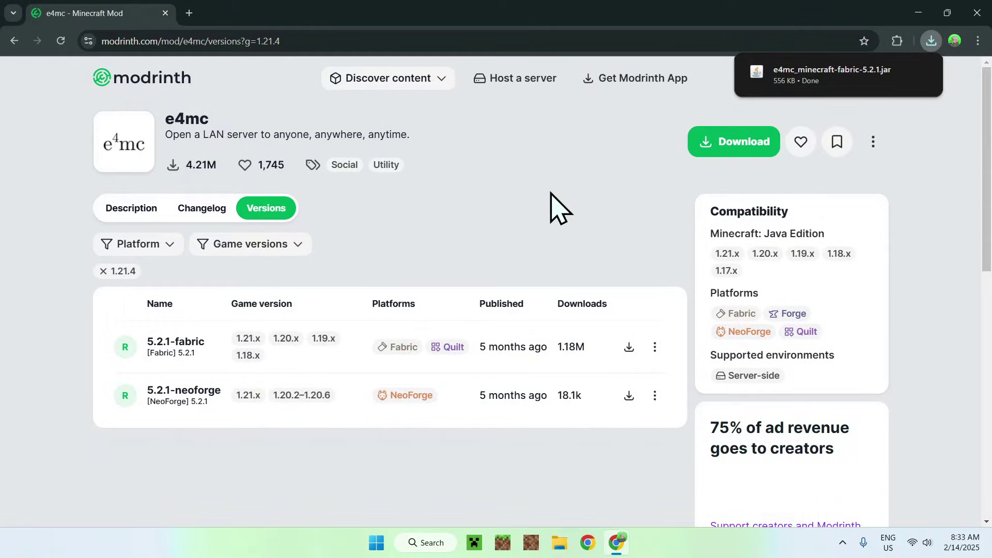
Step: Open the details of e4mc version 5.2.1-fabric and follow its required Fabric API dependency
left_click(165, 343)
scroll(59, 339, "down", 3)
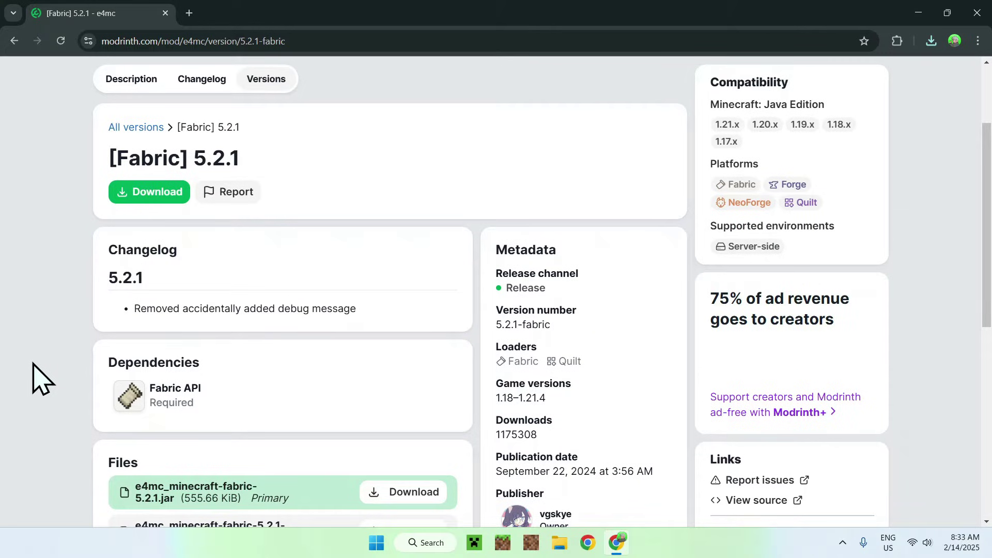
left_click(240, 401)
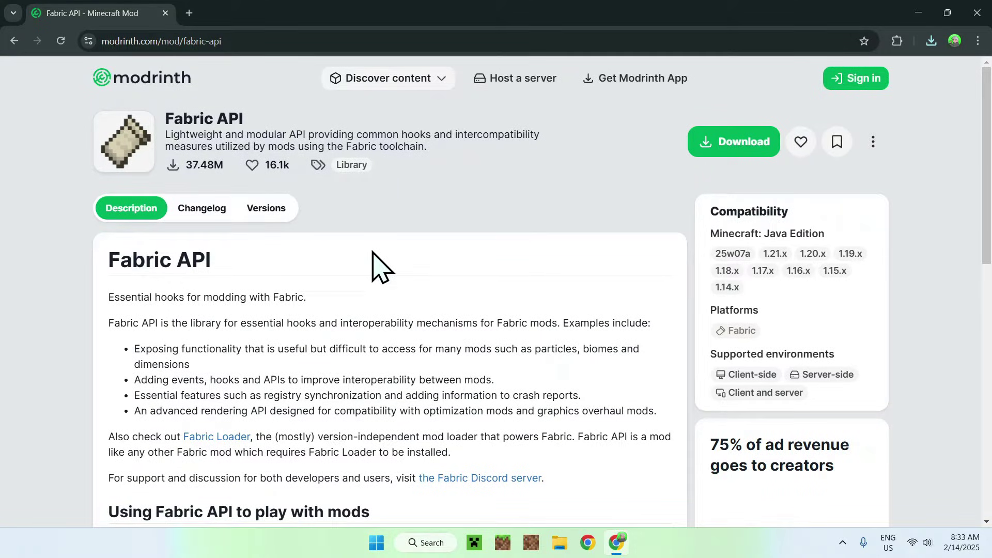
Step: Filter the Fabric API versions to game version 1.21.4 and download release 0.116.1+1.21.4
left_click(282, 207)
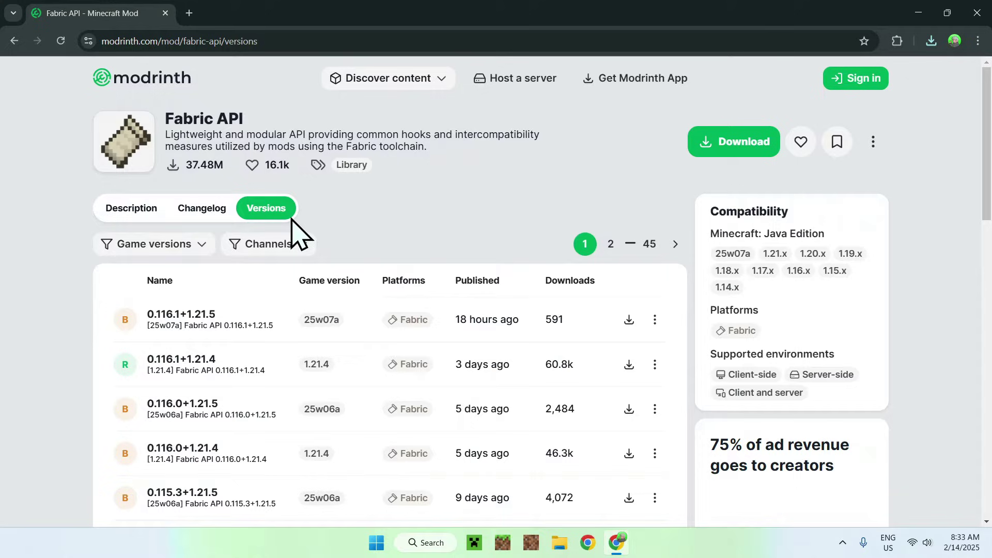
left_click(171, 242)
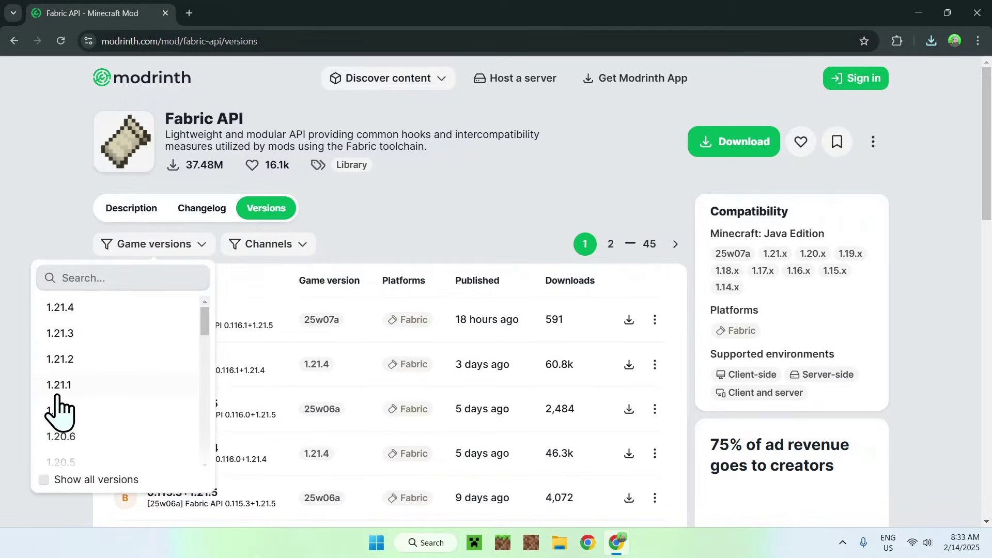
left_click(101, 310)
left_click(412, 228)
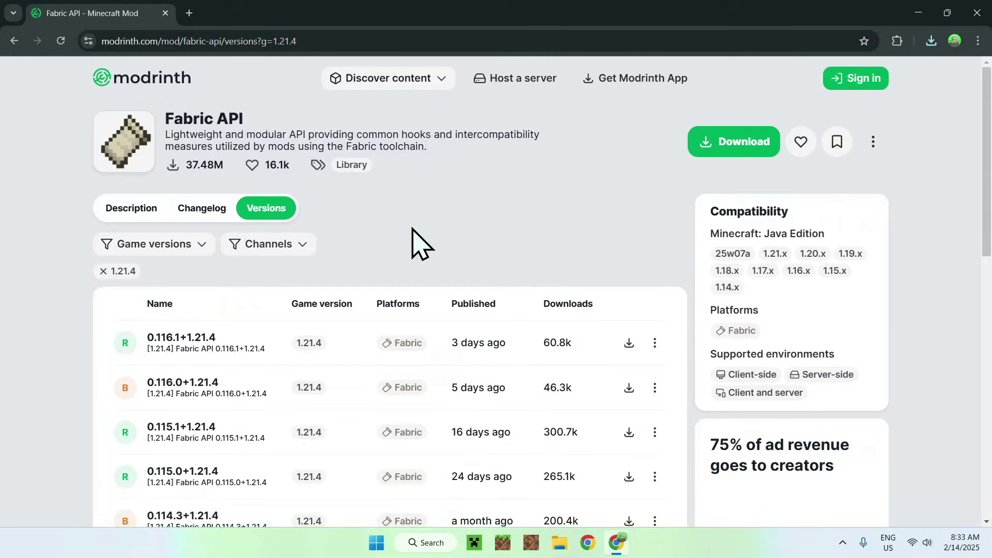
left_click(629, 343)
Step: Search Google for Fabric Minecraft in a new browser tab and open the official Fabric website
left_click(190, 14)
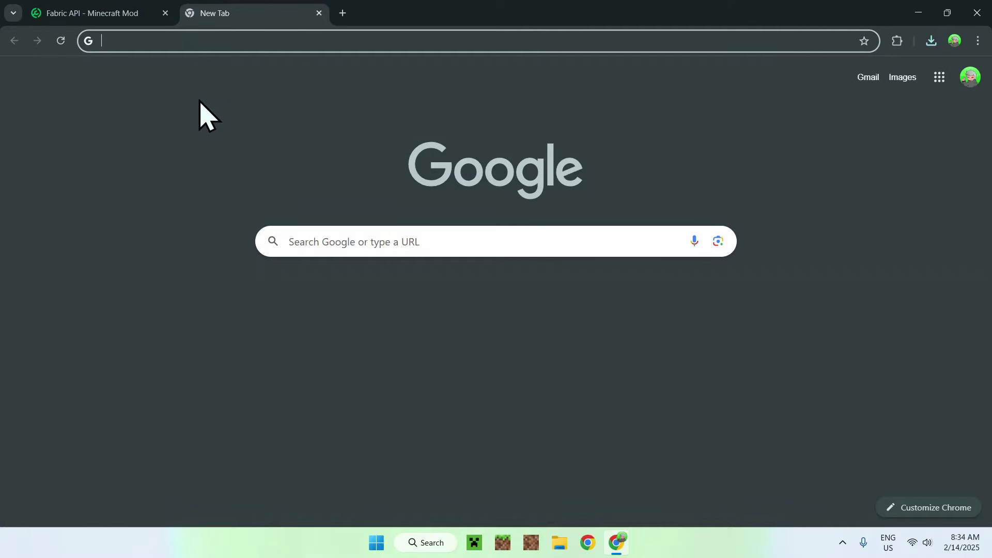
left_click(314, 241)
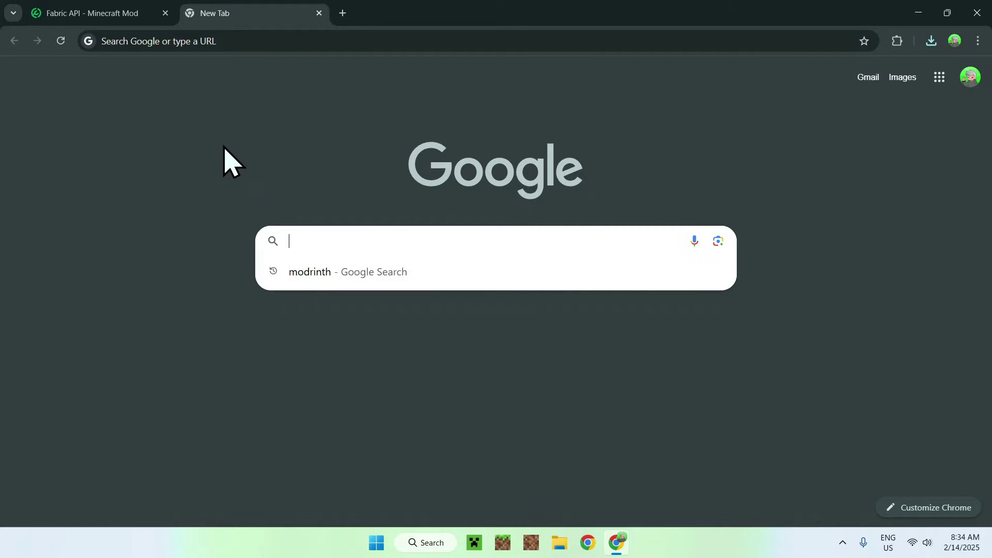
type("Fabric M")
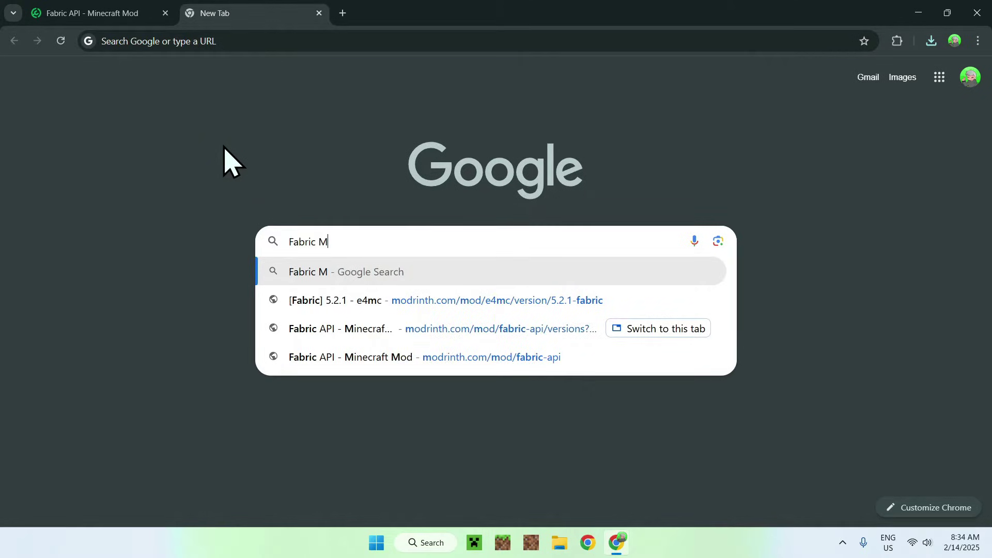
type("inecraft")
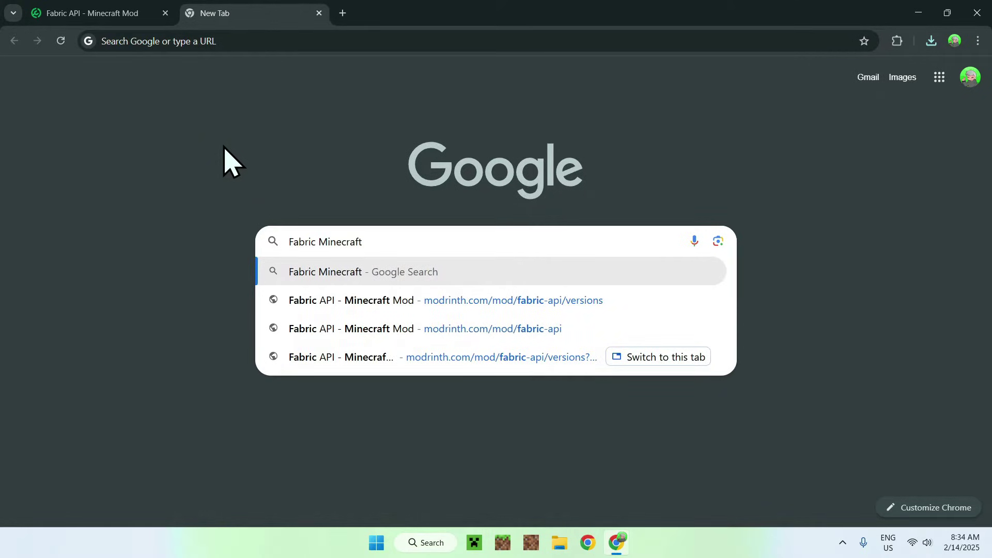
key("Return")
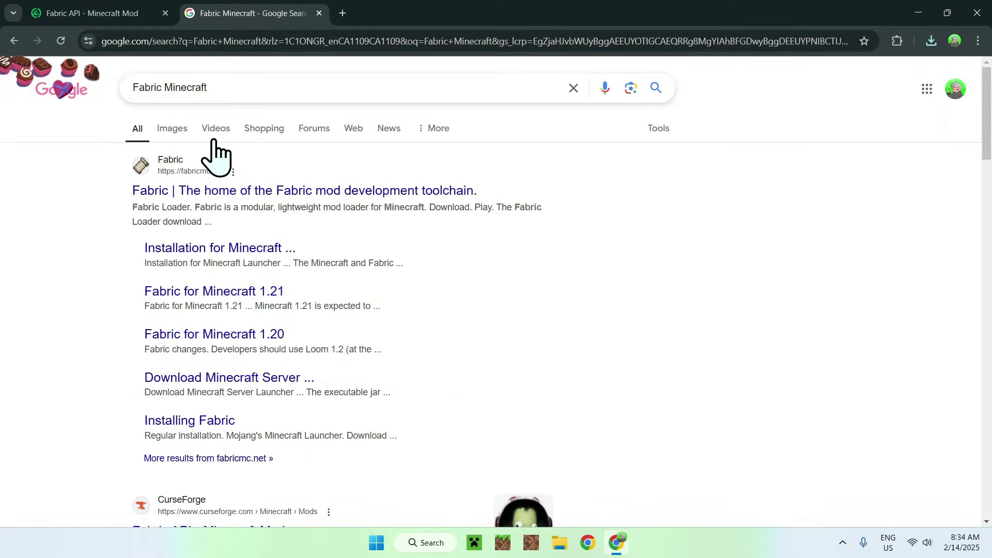
left_click(172, 204)
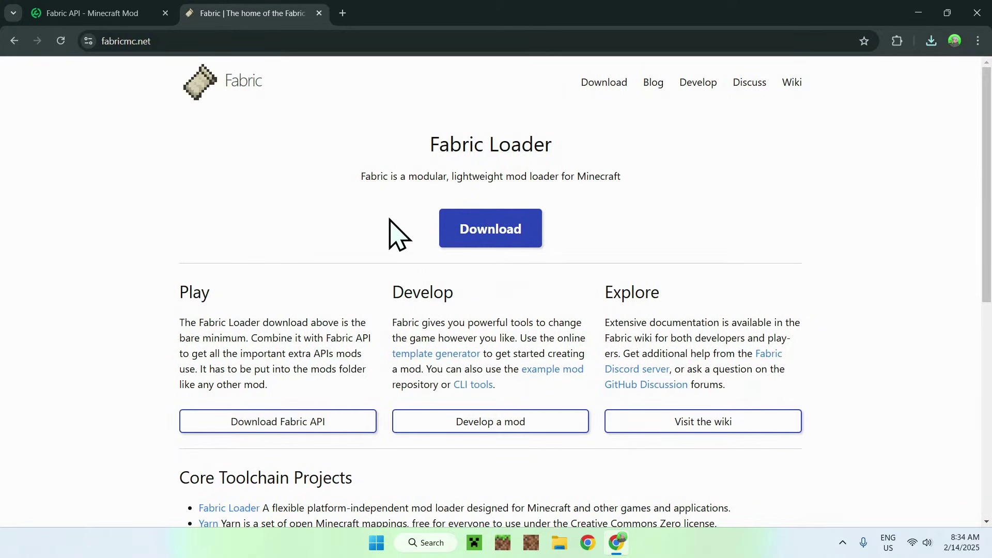
Step: Download the Fabric Loader installer for Windows and close the browser
left_click(486, 241)
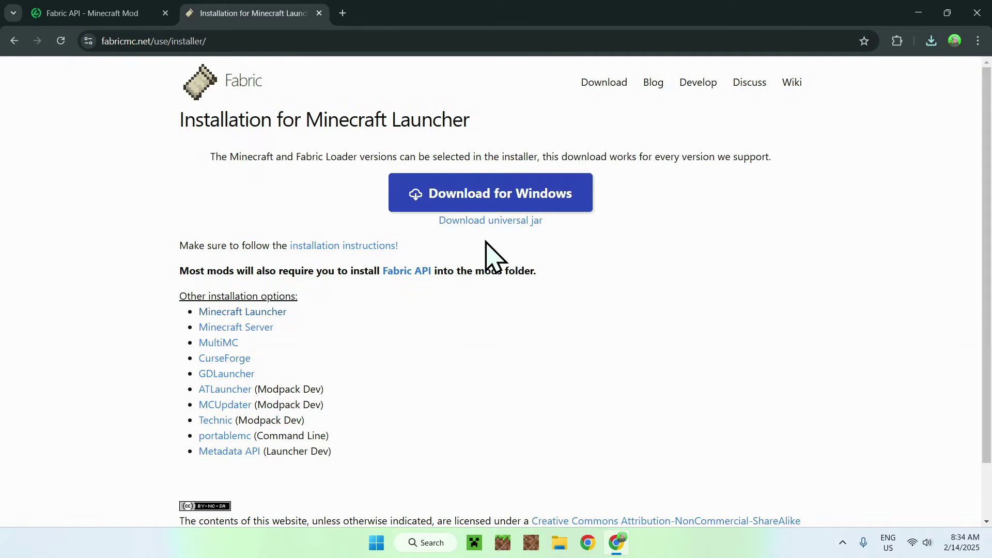
left_click(476, 206)
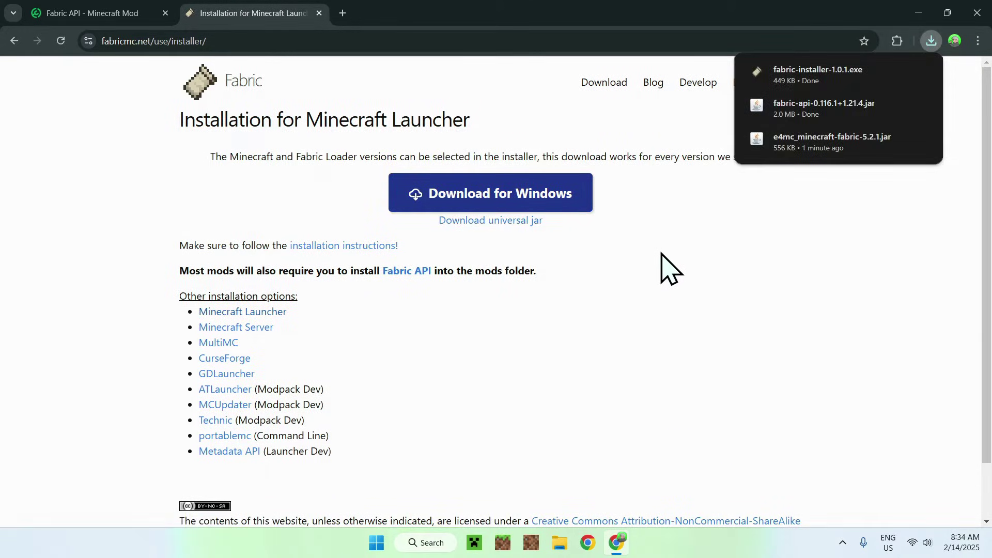
mouse_move(769, 85)
left_click(976, 13)
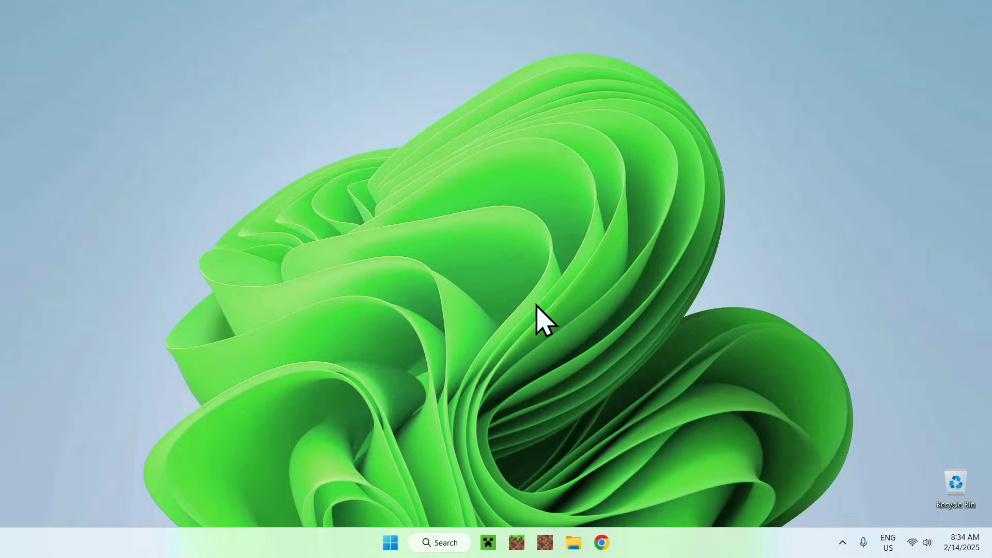
Step: Switch to File Explorer, open the Downloads folder and run fabric-installer-1.0.1.exe
left_click(572, 542)
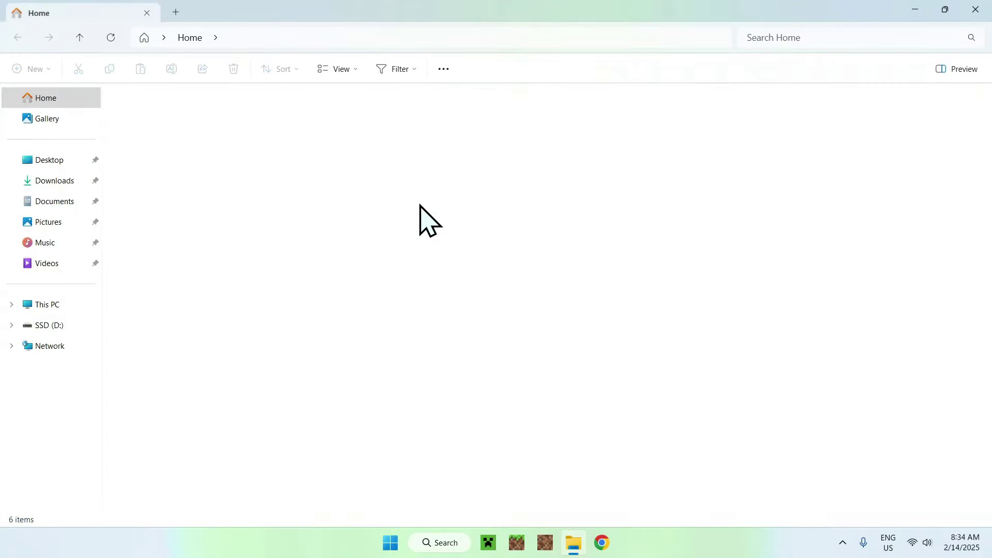
left_click(62, 181)
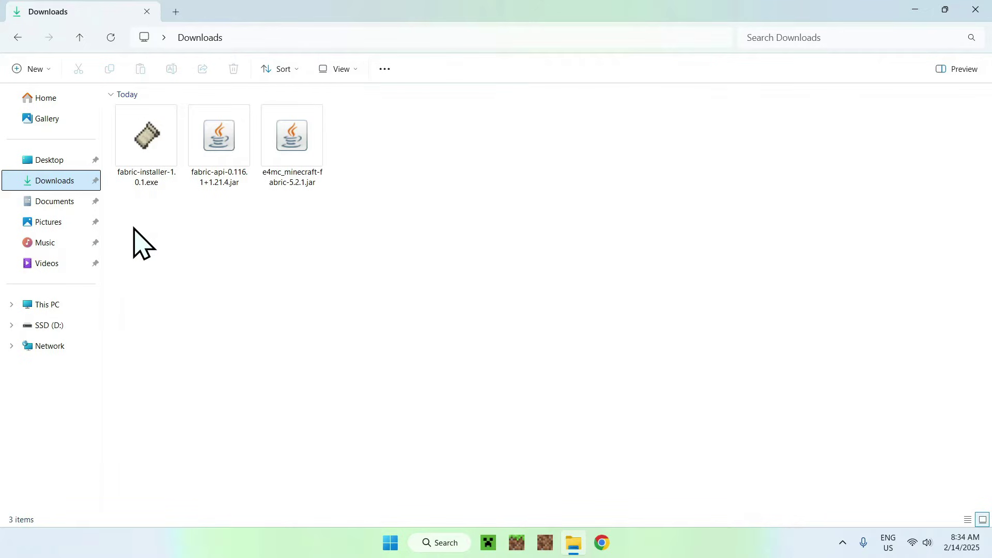
double_click(140, 182)
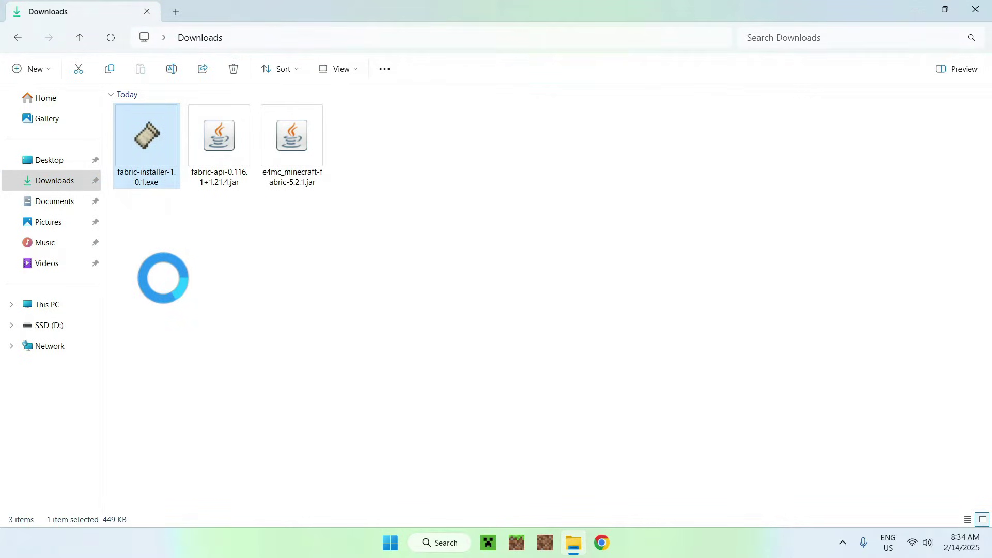
Step: Install the Fabric client for Minecraft version 1.21.4, dismiss the completion message and close the installer
left_click(451, 228)
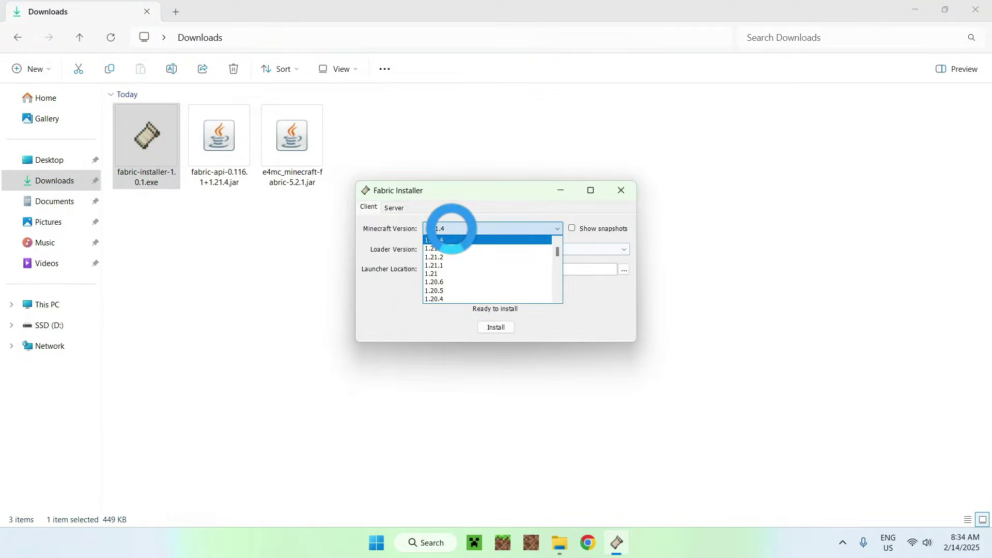
left_click(455, 240)
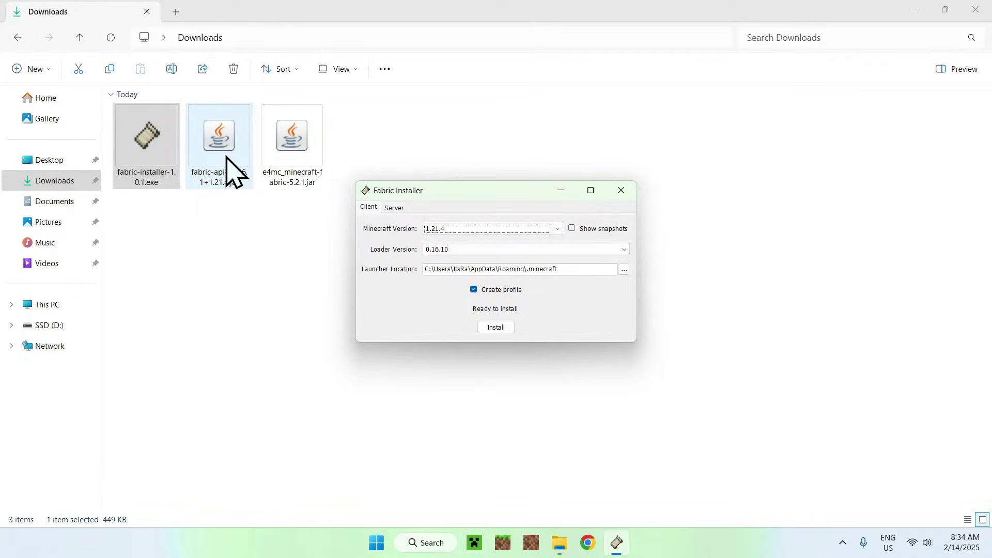
left_click(497, 329)
left_click(495, 290)
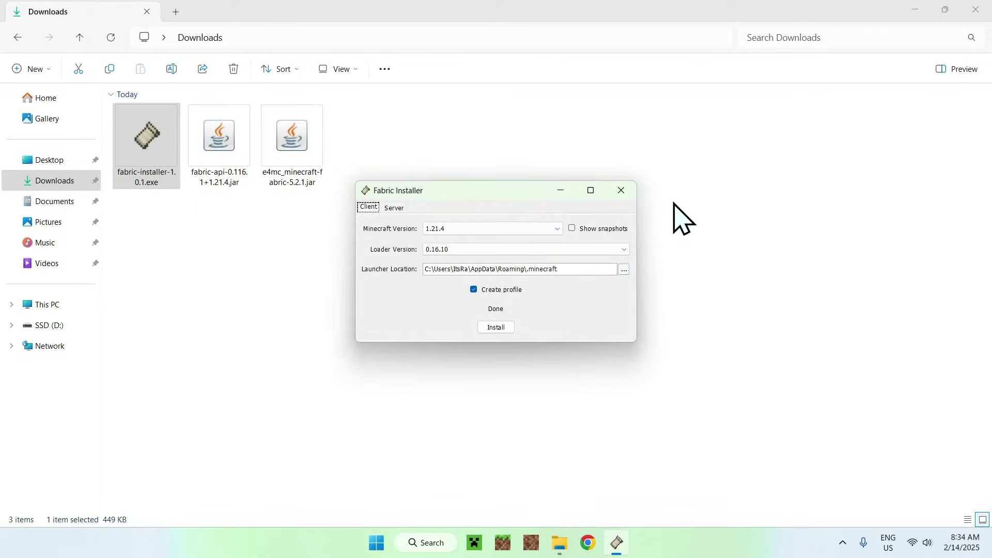
left_click(621, 192)
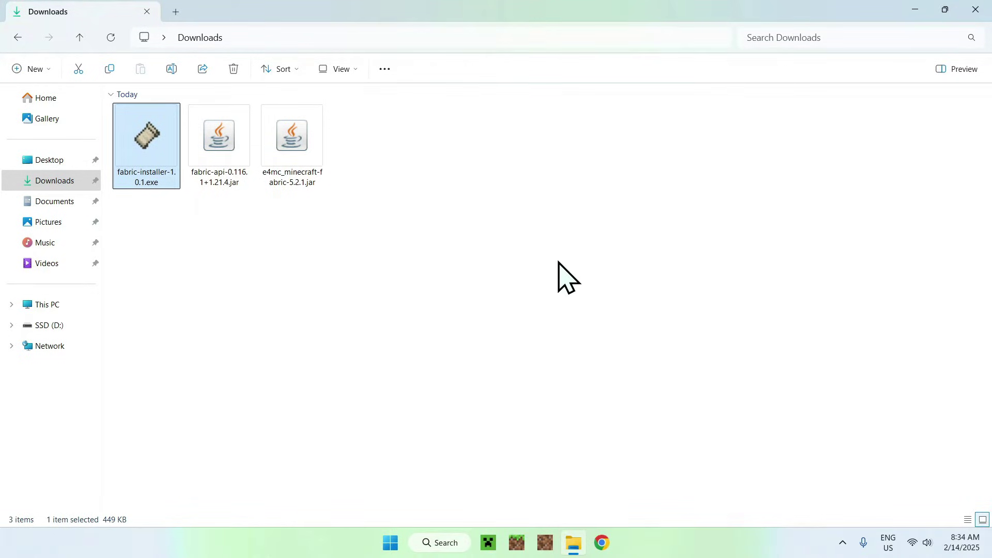
Step: Switch to the Minecraft Launcher, open the fabric-loader-1.21.4 installation's folder and enter its mods folder
left_click(488, 543)
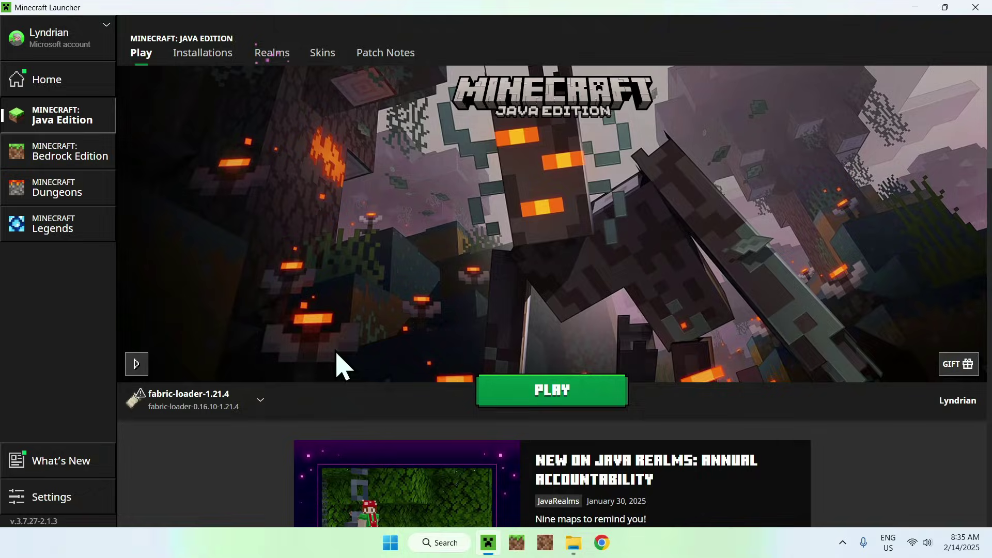
left_click(203, 56)
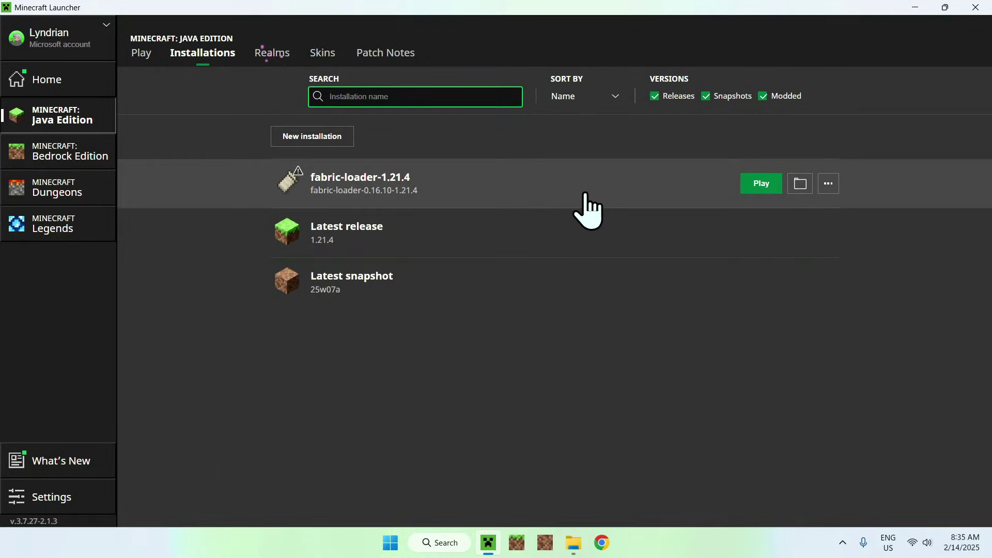
left_click(796, 192)
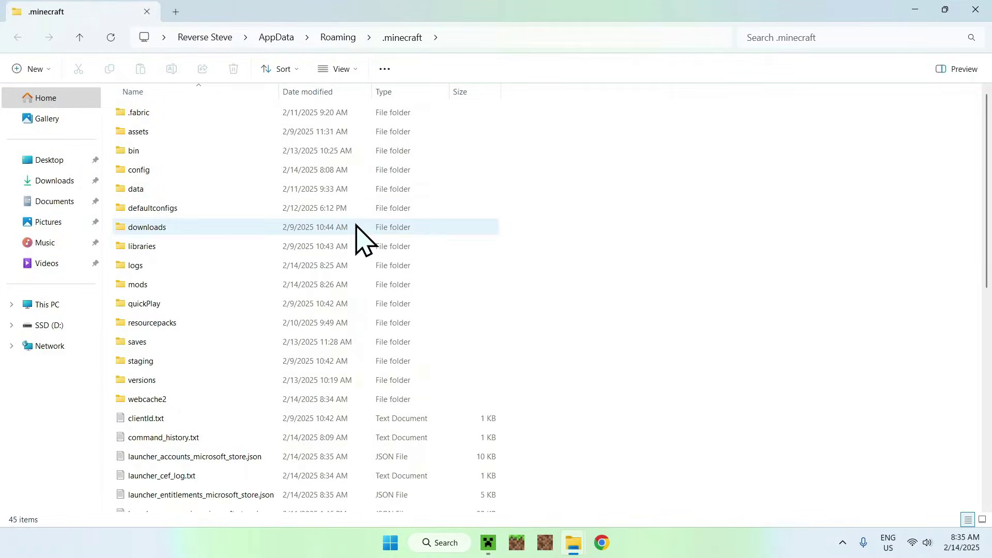
left_click(346, 281)
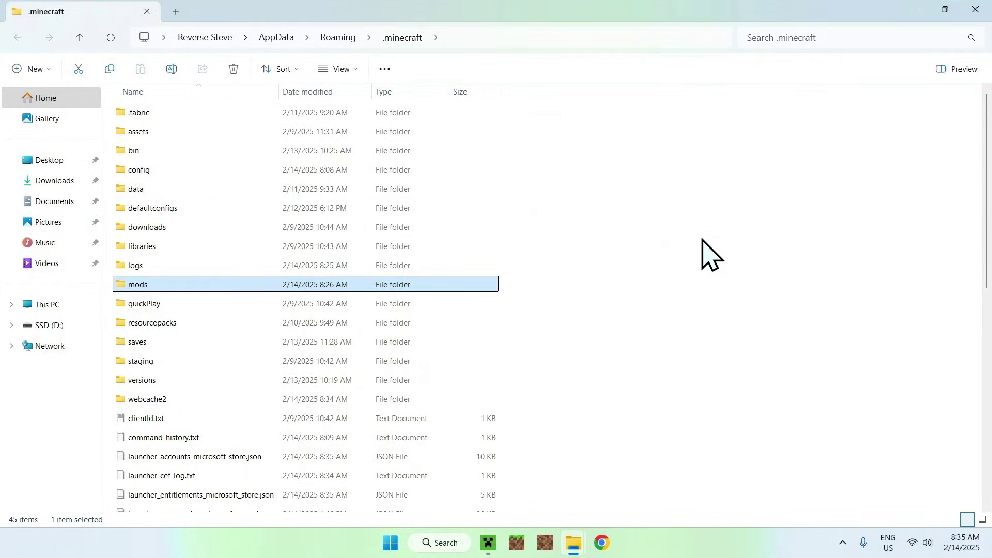
double_click(197, 284)
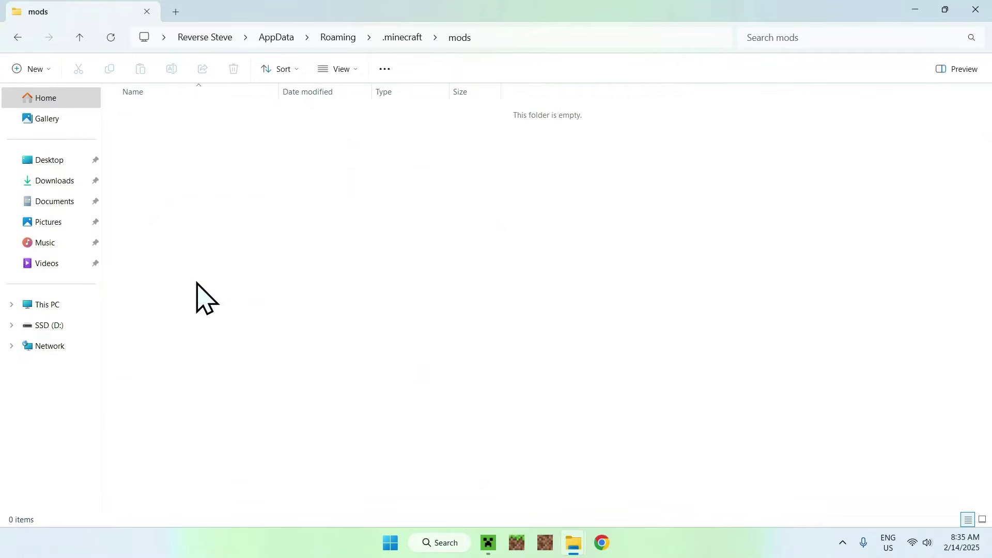
Step: Copy fabric-api-0.116.1+1.21.4.jar and e4mc_minecraft-fabric-5.2.1.jar from Downloads into the mods folder
left_click_drag(189, 133, 448, 274)
left_click(56, 181)
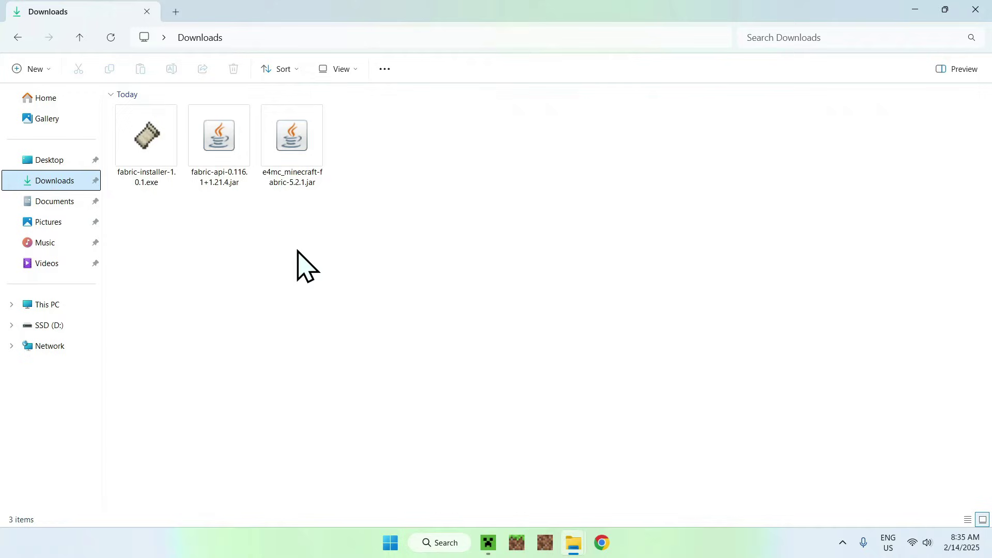
left_click_drag(399, 189, 188, 122)
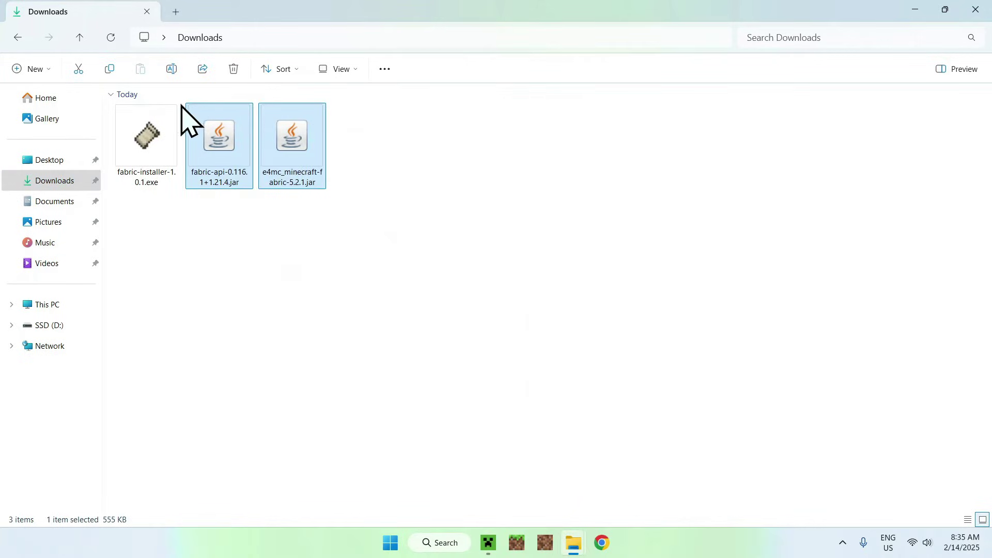
left_click(109, 68)
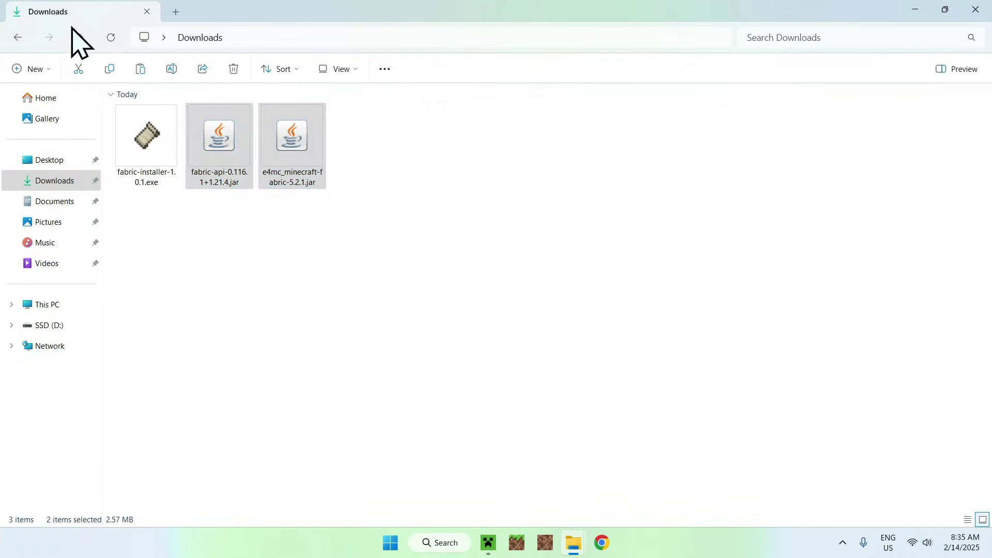
left_click(16, 38)
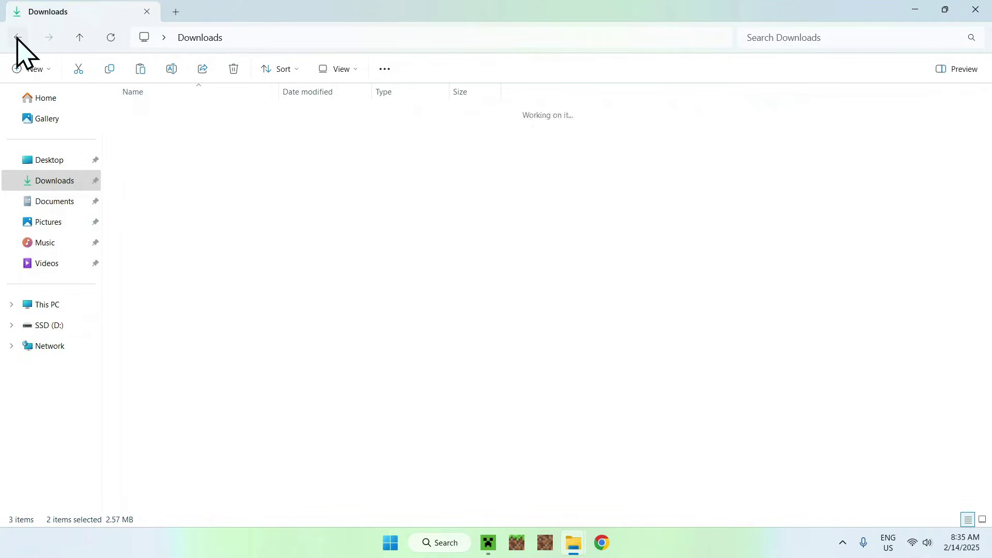
left_click(141, 69)
left_click(243, 206)
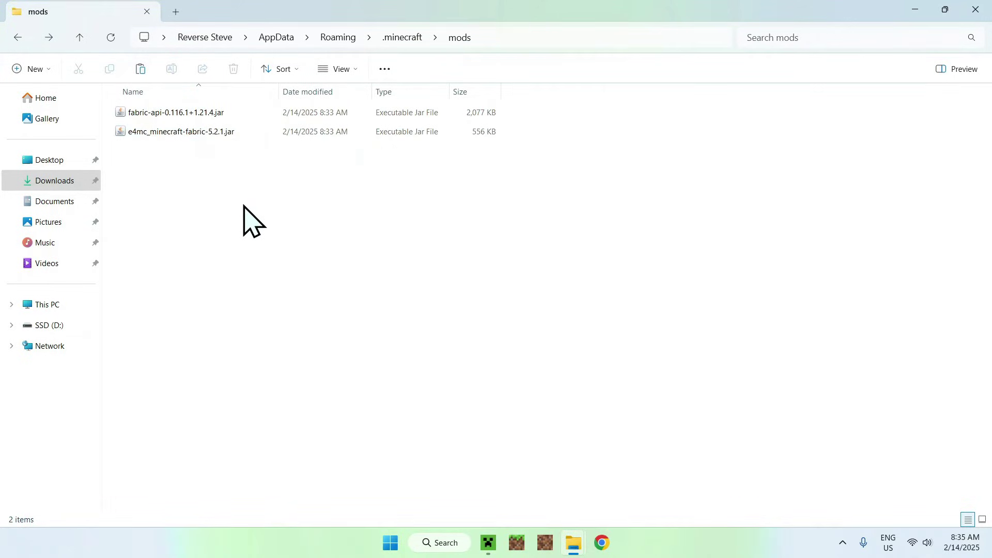
mouse_move(245, 159)
left_mouse_down()
mouse_move(246, 112)
mouse_move(246, 165)
left_mouse_up()
Step: Switch to the Minecraft Launcher, start the game with the fabric-loader-1.21.4 profile and maximize the game window
left_click(488, 543)
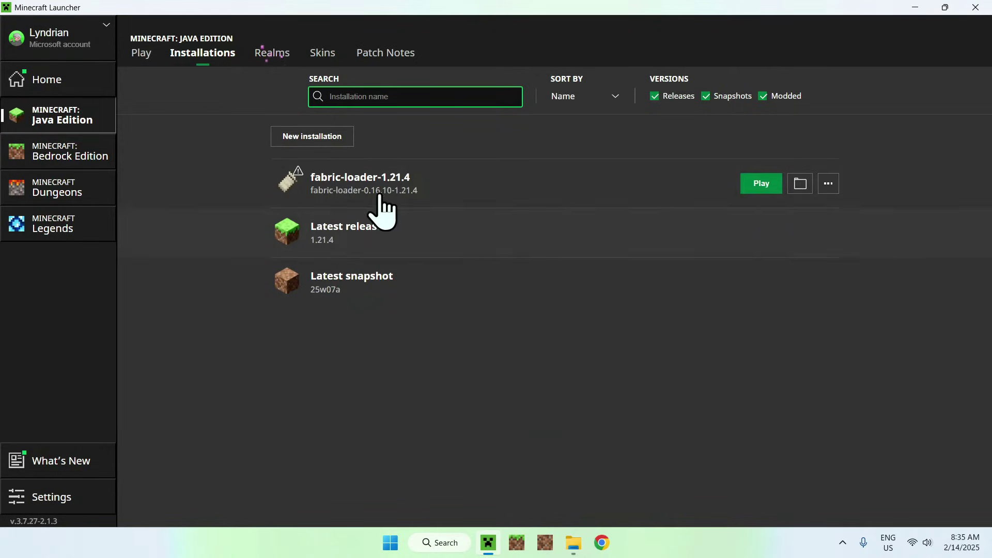
left_click(149, 75)
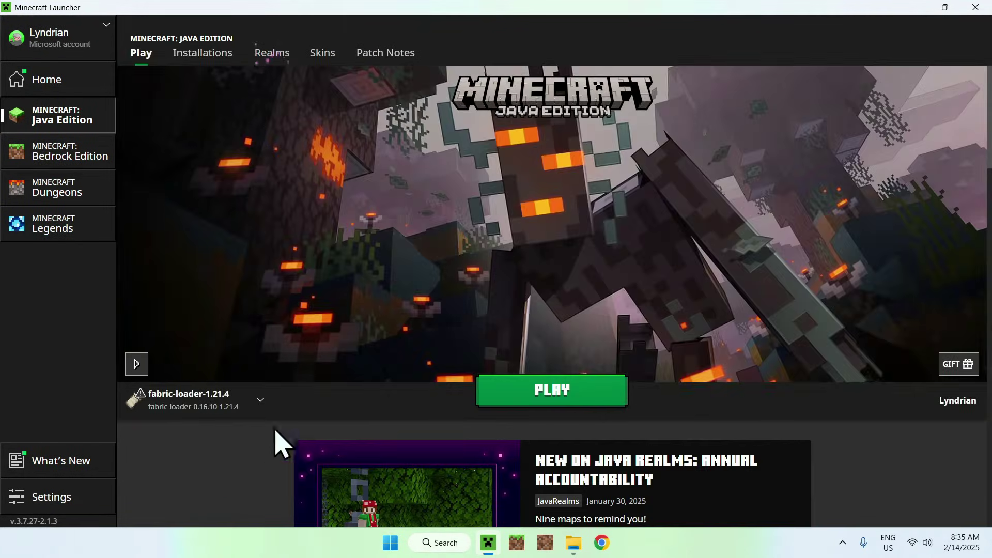
left_click(552, 391)
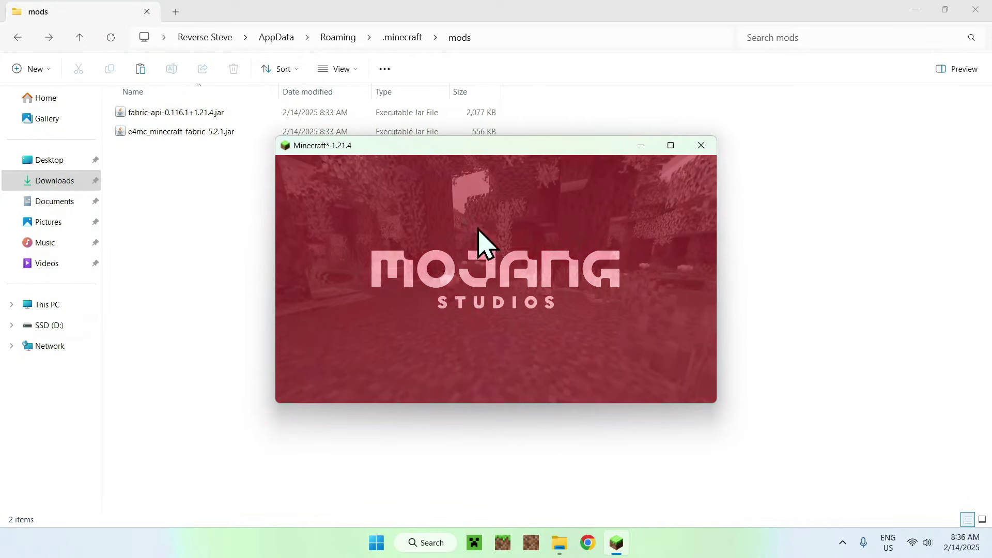
left_click(671, 146)
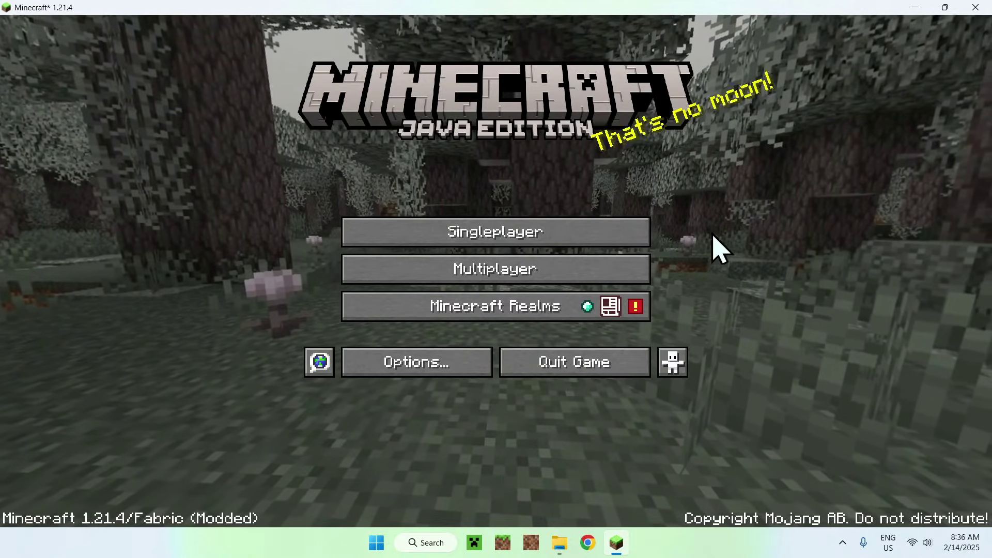
Step: Enter a singleplayer world, walk forward along the beach and open the LAN World settings
left_click(496, 228)
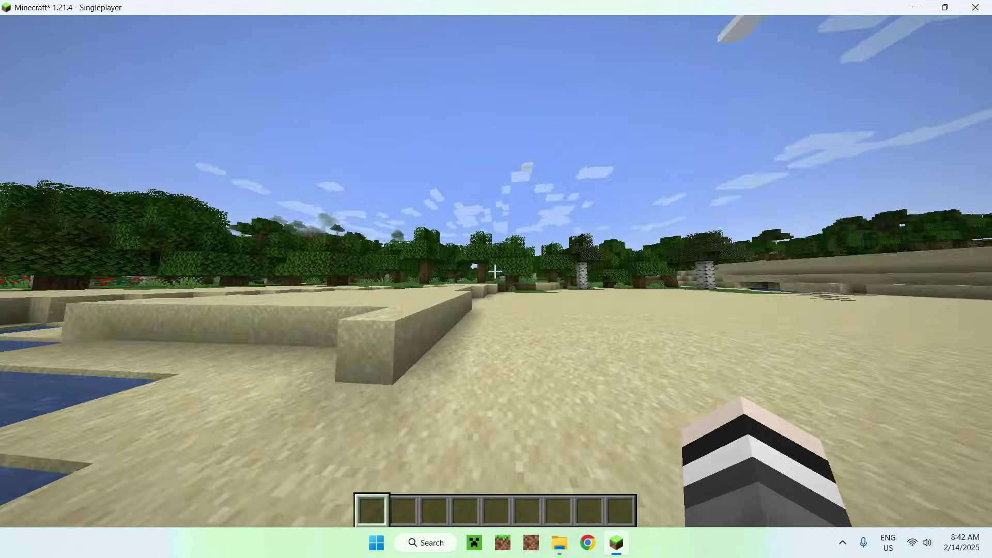
key("w")
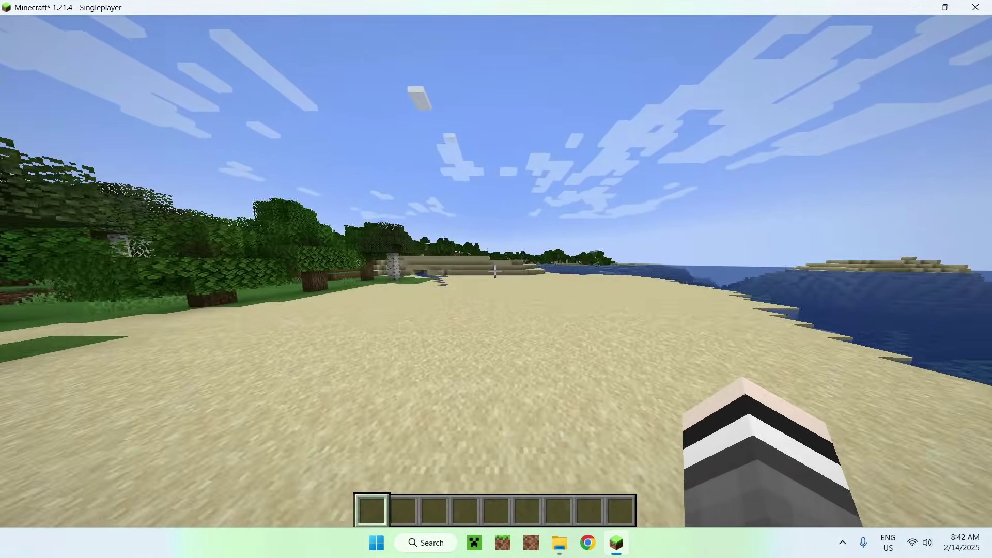
key("w")
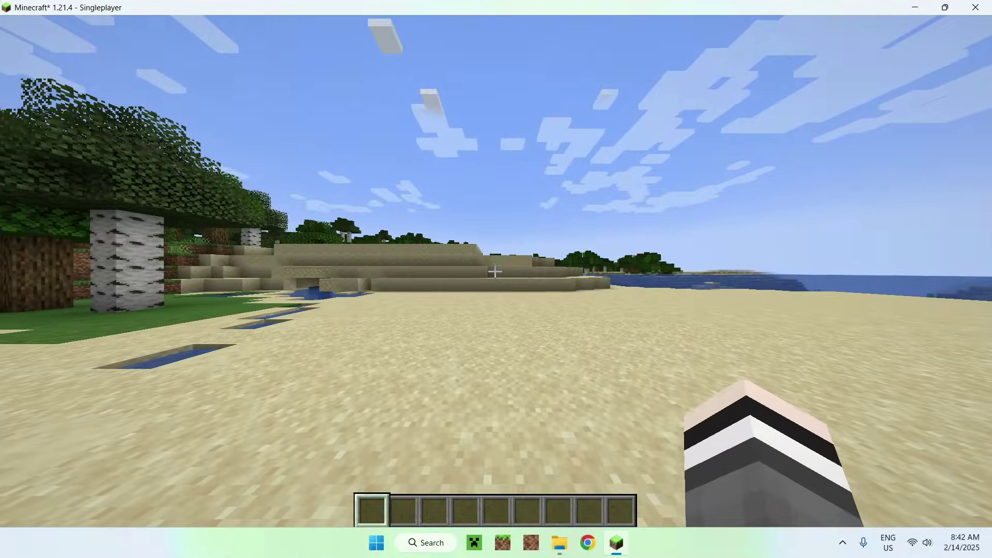
key("Escape")
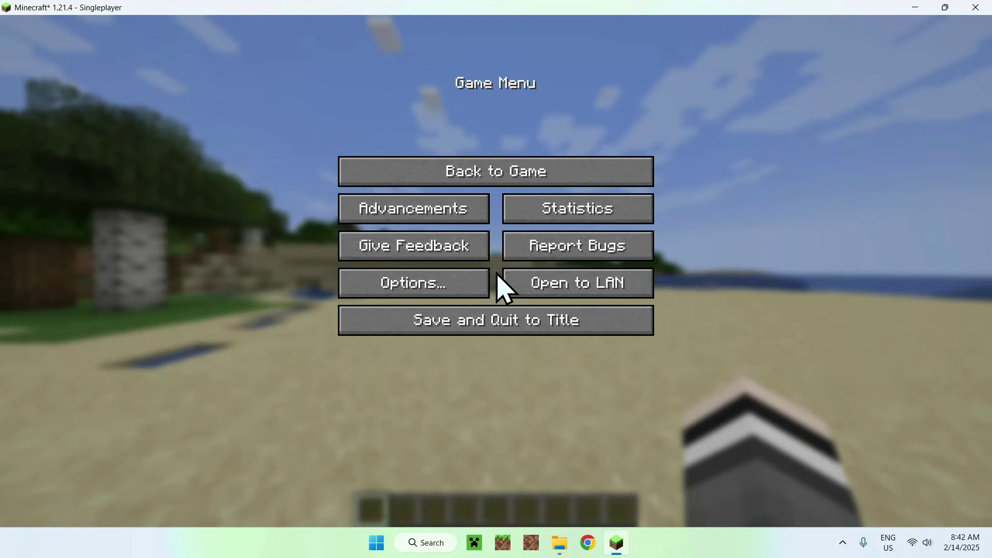
left_click(573, 287)
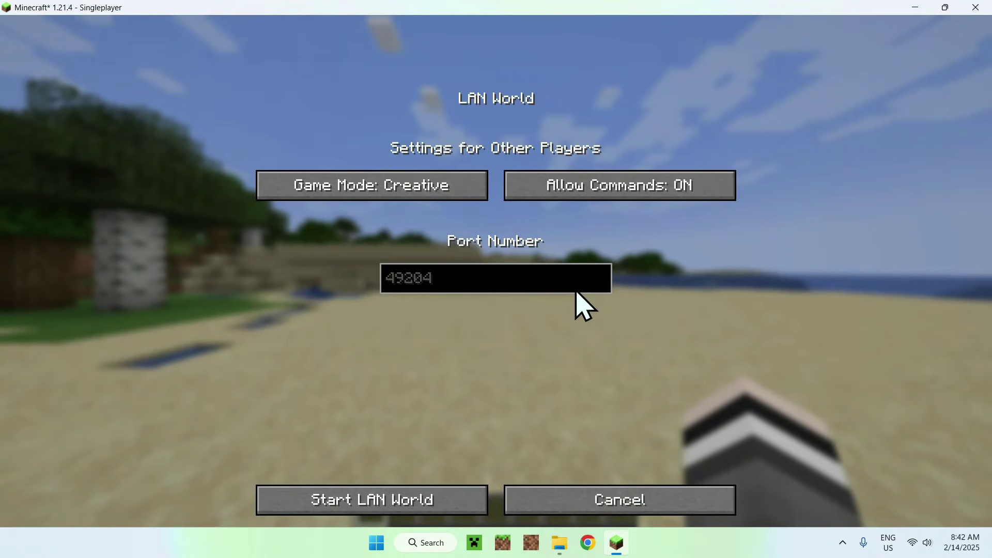
Step: Cycle the game mode for other players back to Creative and toggle Allow Commands off and on again
left_click(369, 192)
left_click(369, 192)
left_click(369, 193)
left_click(369, 192)
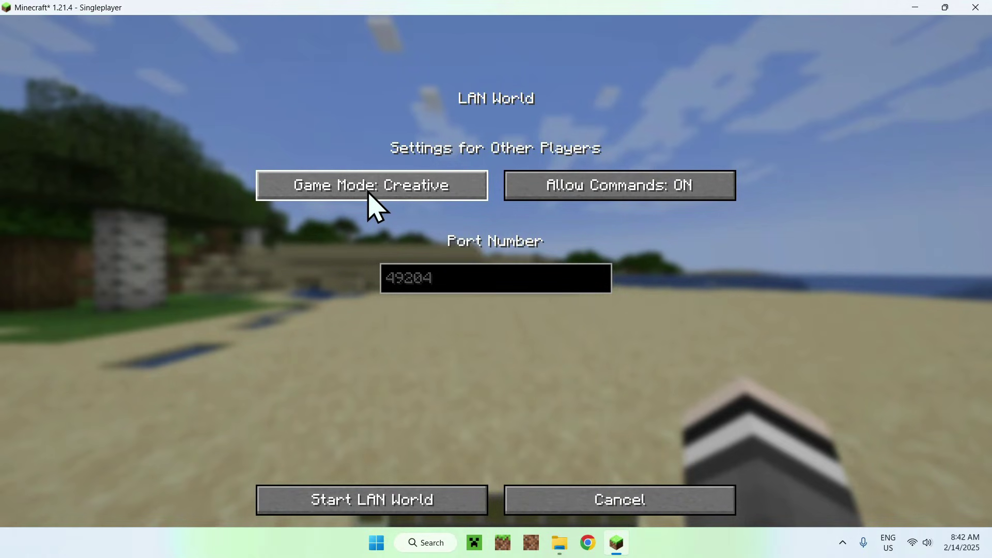
left_click(369, 192)
left_click(369, 192)
left_click(369, 193)
left_click(369, 192)
left_click(369, 192)
left_click(646, 191)
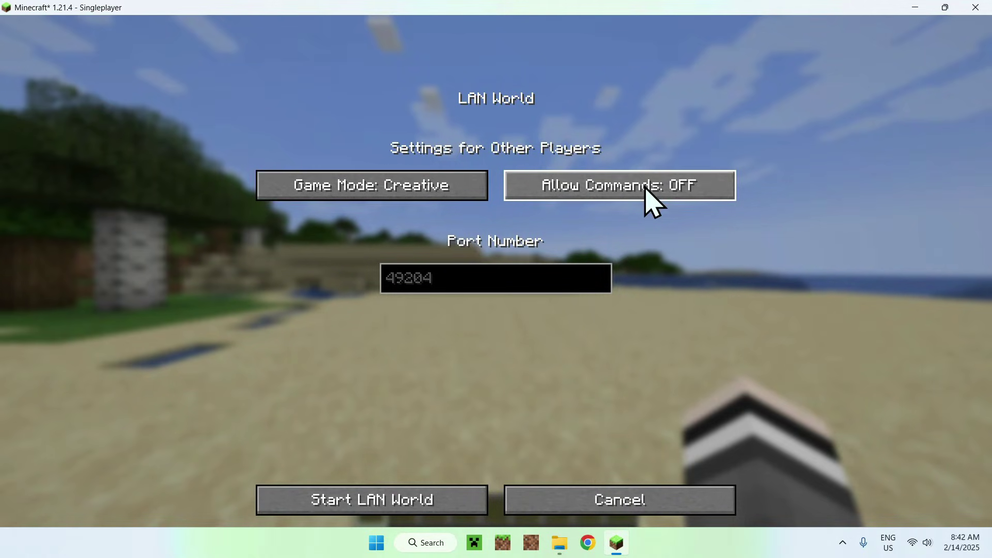
left_click(647, 189)
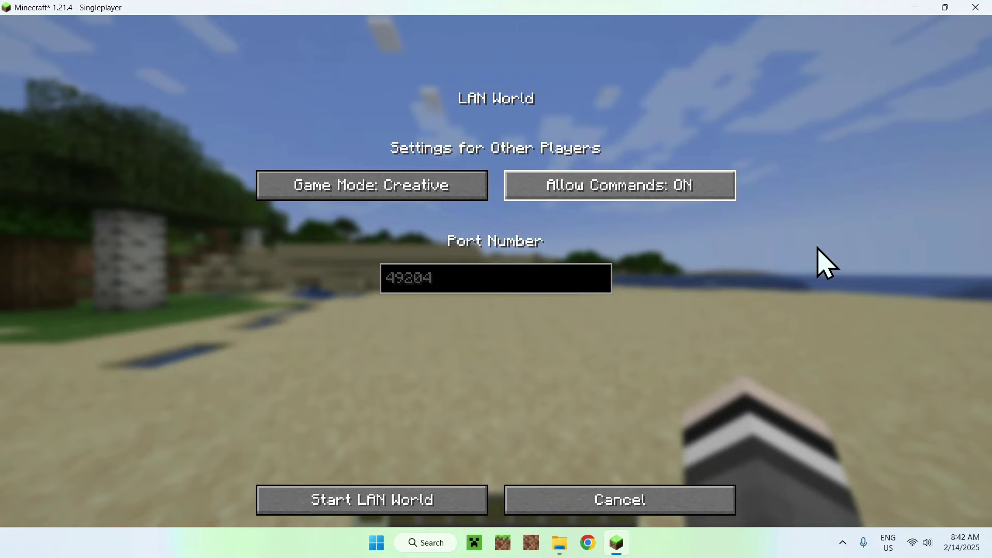
Step: Start the LAN world, copy its e4mc domain from the chat and paste it into the chat line
left_click(362, 505)
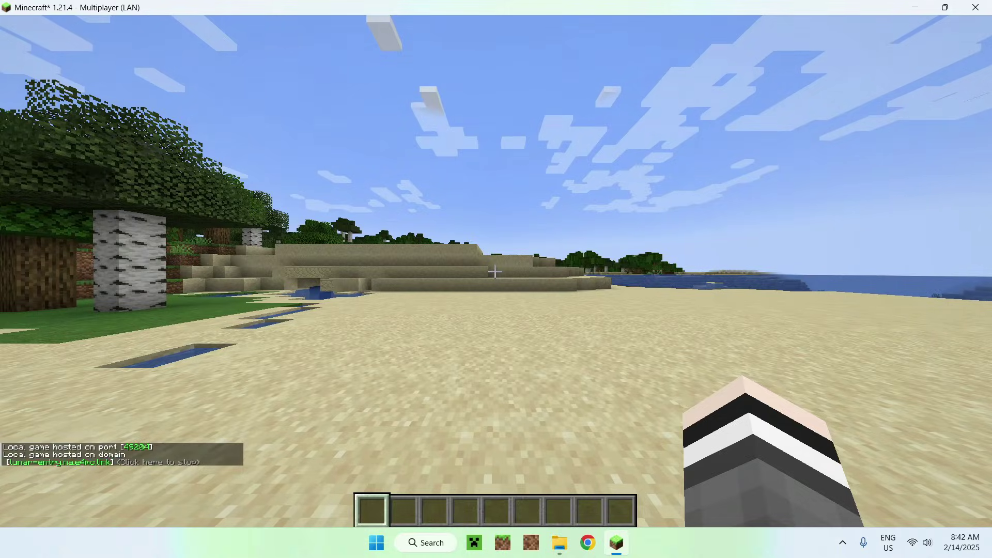
key("t")
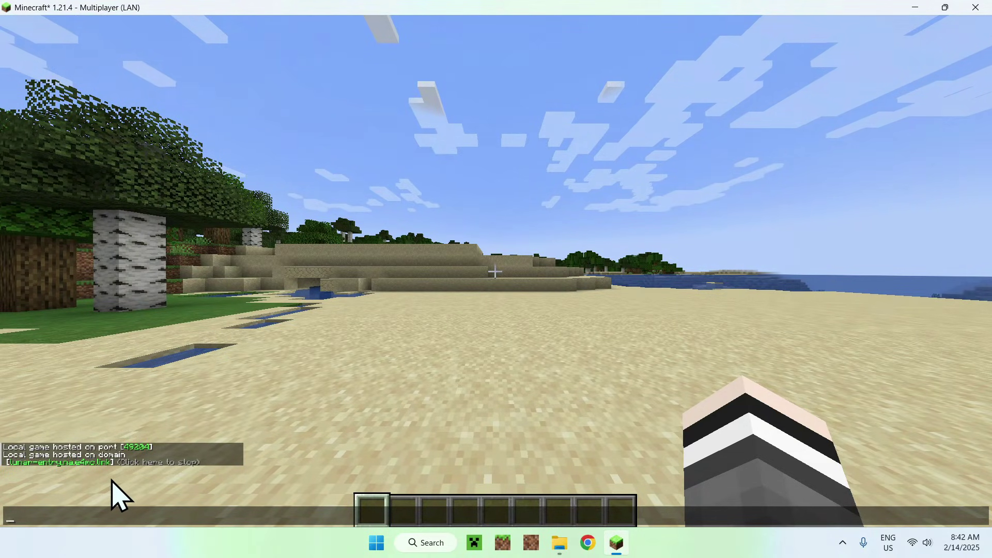
left_click(80, 463)
key("ctrl+v")
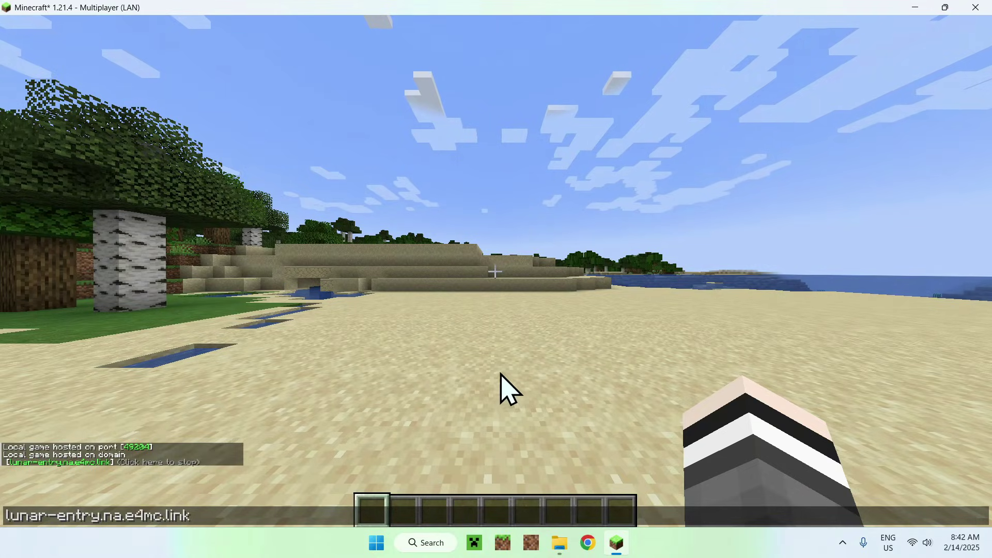
Step: Switch to Chrome, search Google for Minecraft Server Status and open the mcstatus.io website
left_click(587, 542)
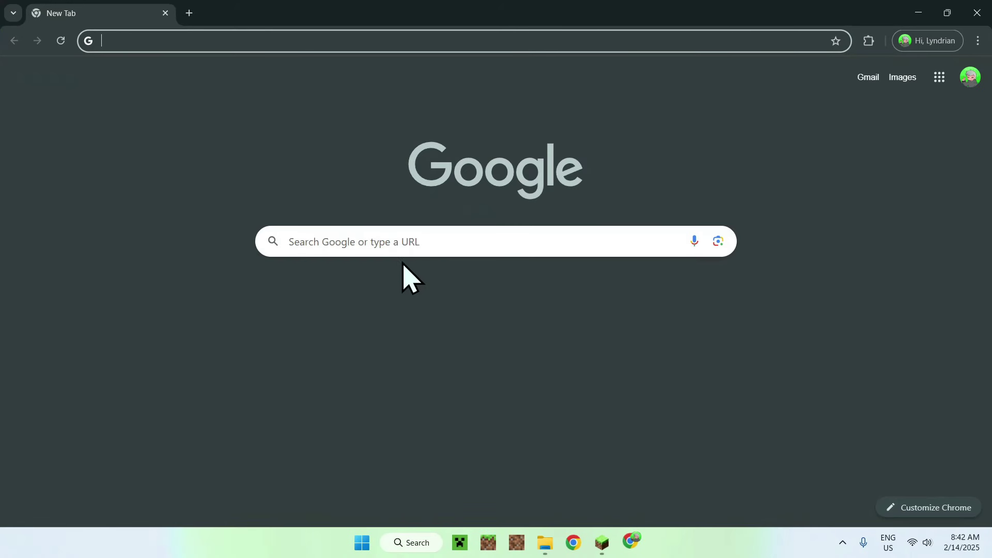
left_click(350, 241)
type("Mine")
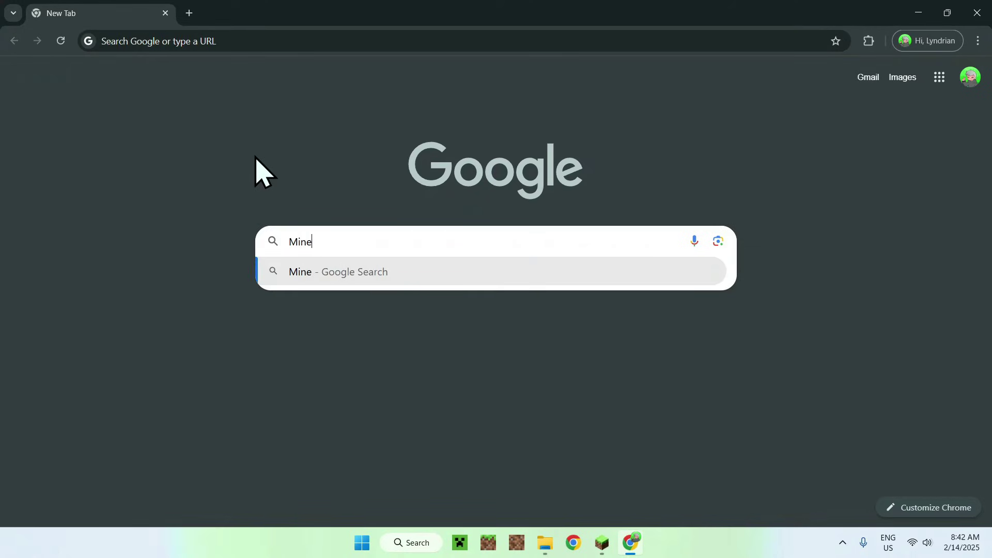
type("craft Server Status")
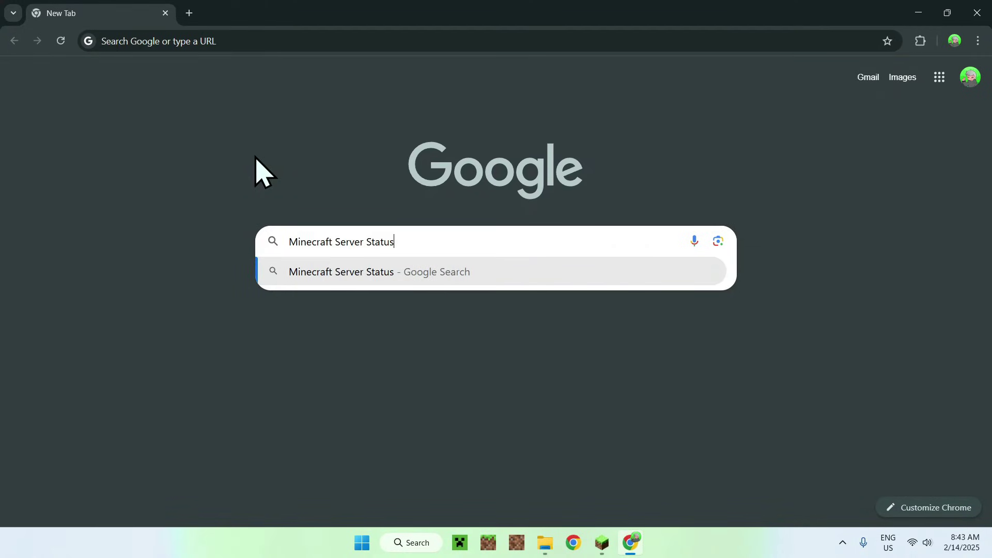
key("Return")
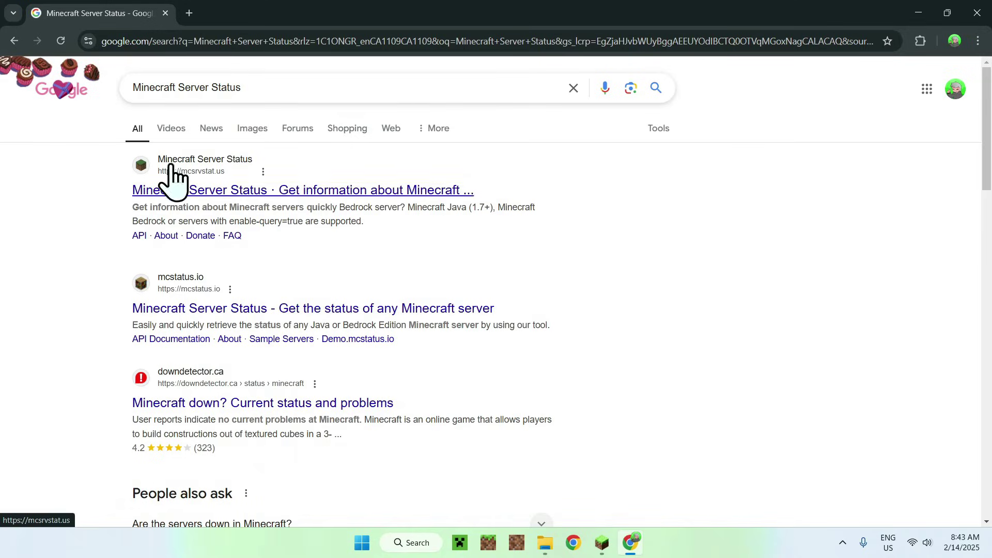
left_click(201, 310)
Step: Check the Java Edition server status of lunar-entry.na.e4mc.link and examine its host, port and other details
left_click(267, 270)
type("lunar-entry.na.e4mc.link")
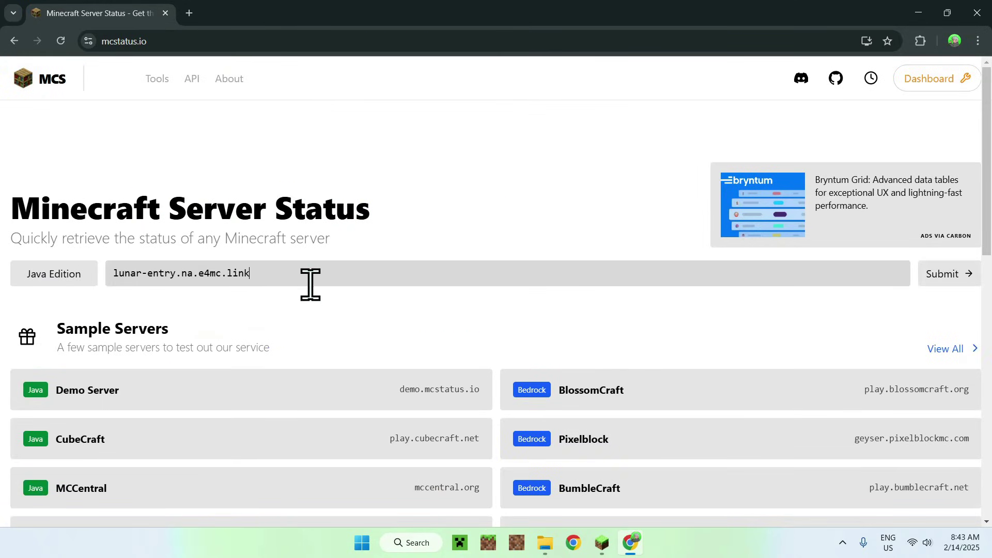
left_click(949, 274)
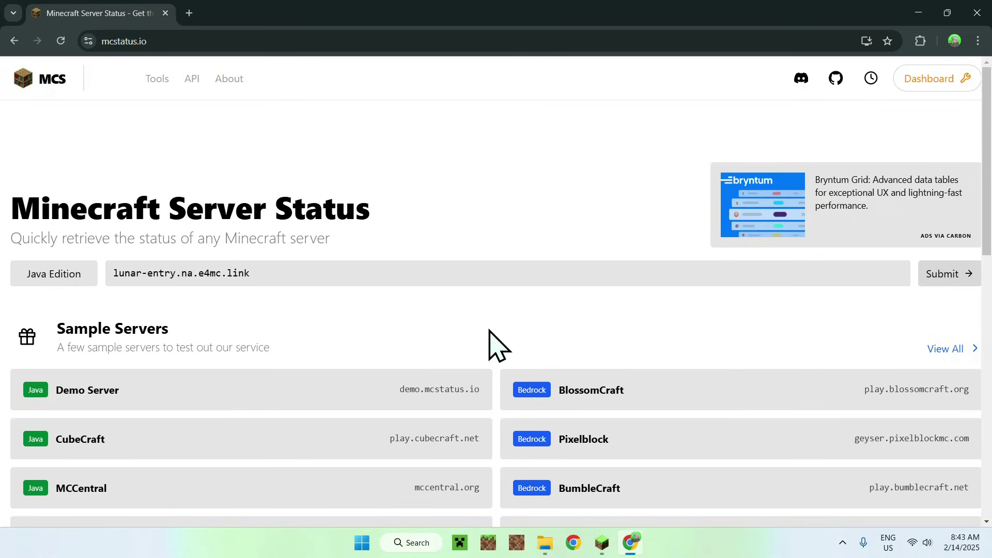
scroll(362, 357, "down", 2)
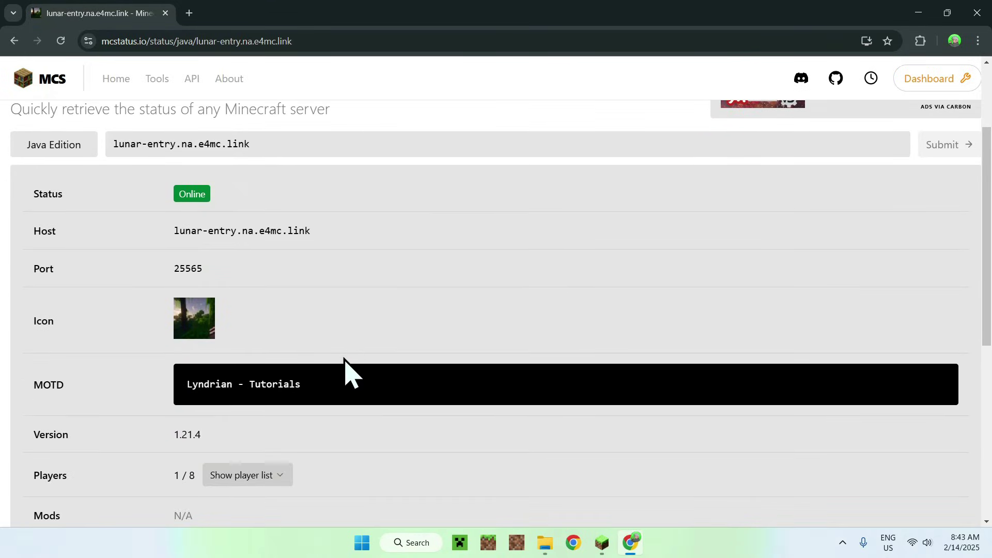
left_click_drag(175, 230, 325, 240)
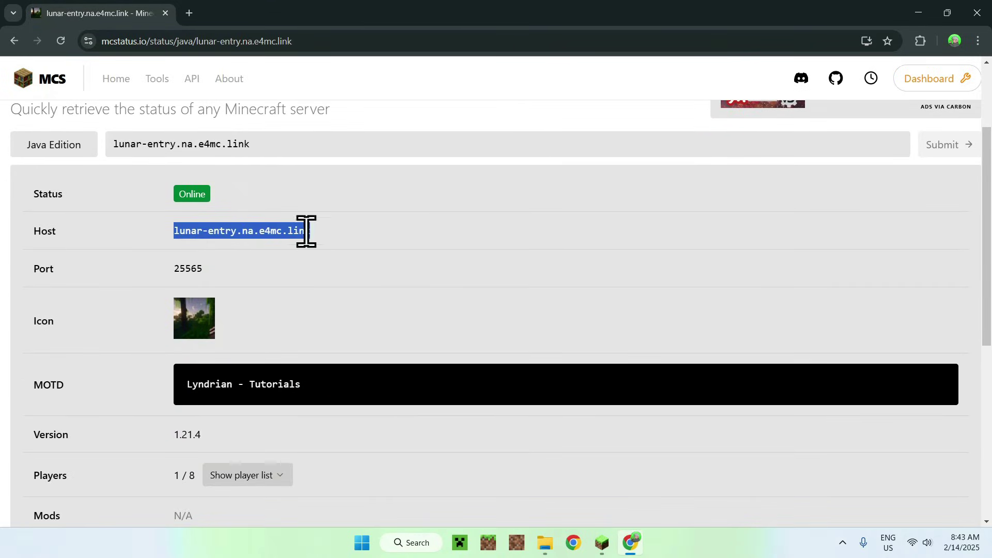
double_click(194, 270)
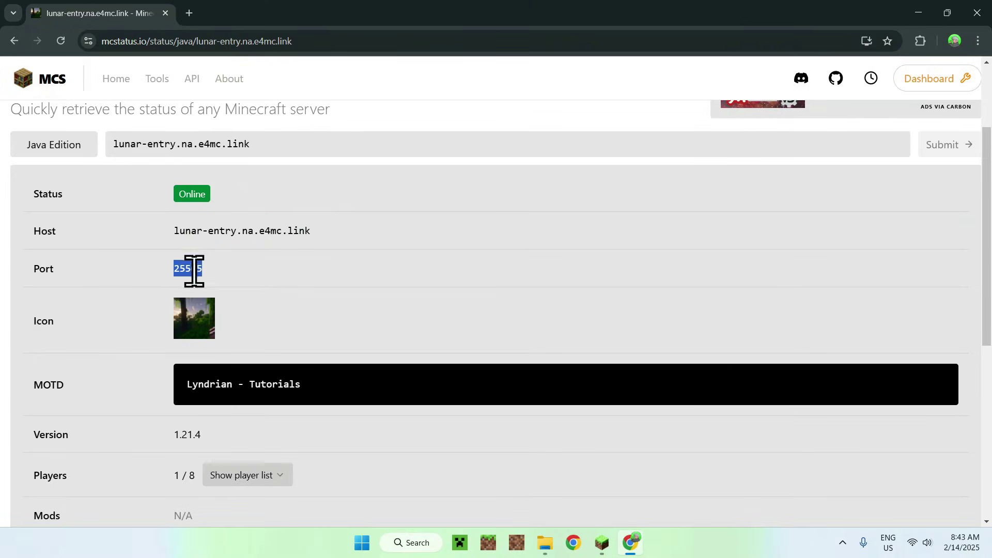
left_click_drag(207, 310, 255, 338)
scroll(254, 343, "down", 1)
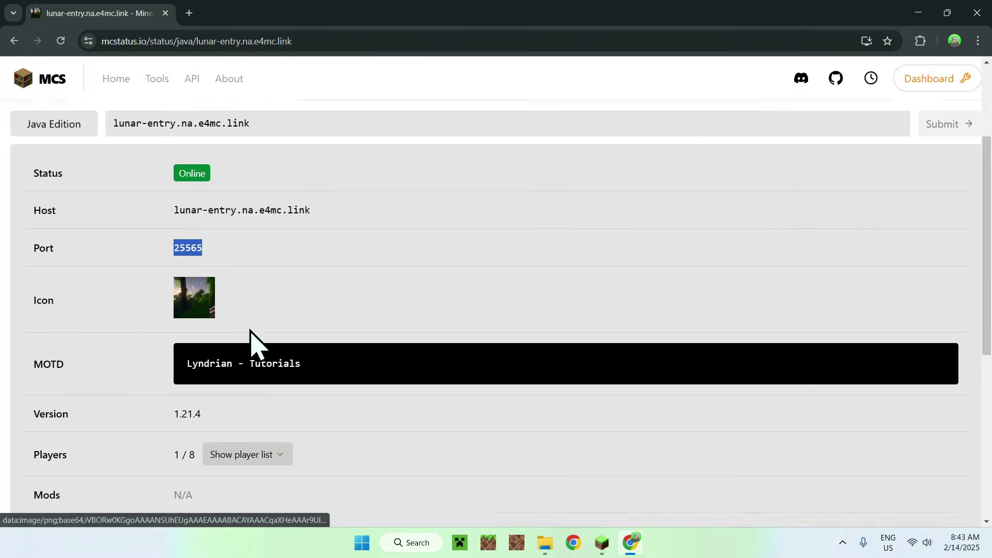
Step: Examine the server's MOTD and version on the status page and expand the player list to read the connected players
left_click(206, 318)
double_click(206, 318)
left_click_drag(337, 350, 291, 320)
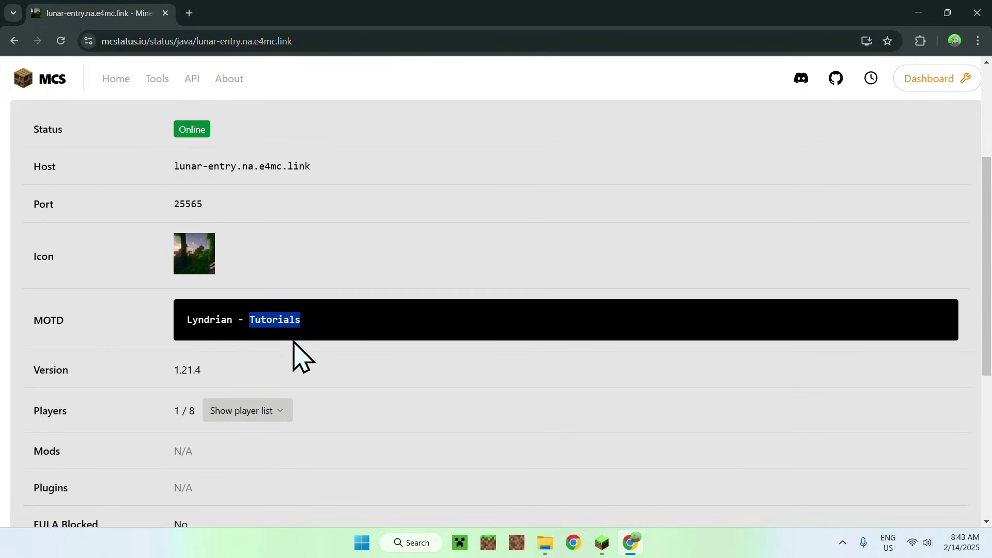
scroll(289, 352, "down", 1)
left_click_drag(168, 305, 258, 313)
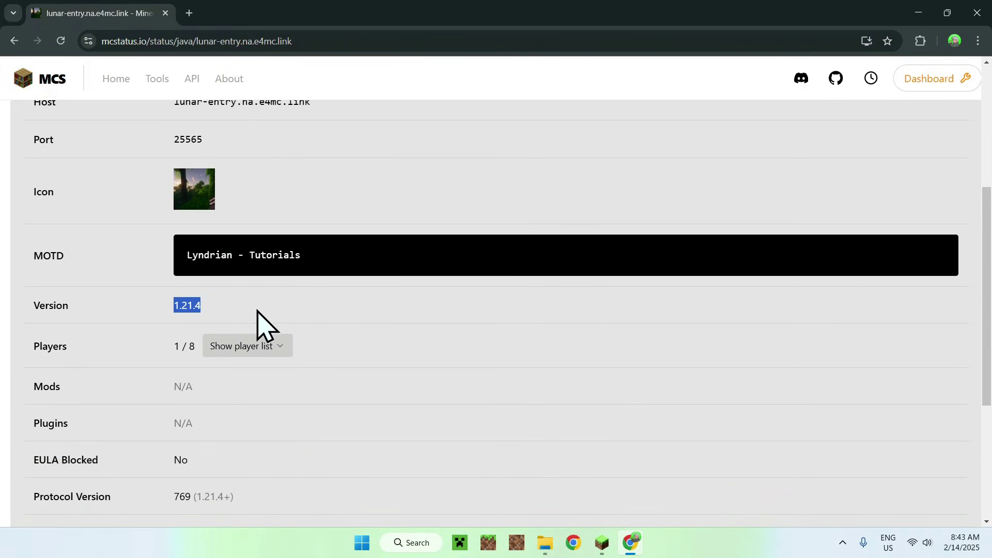
left_click(279, 347)
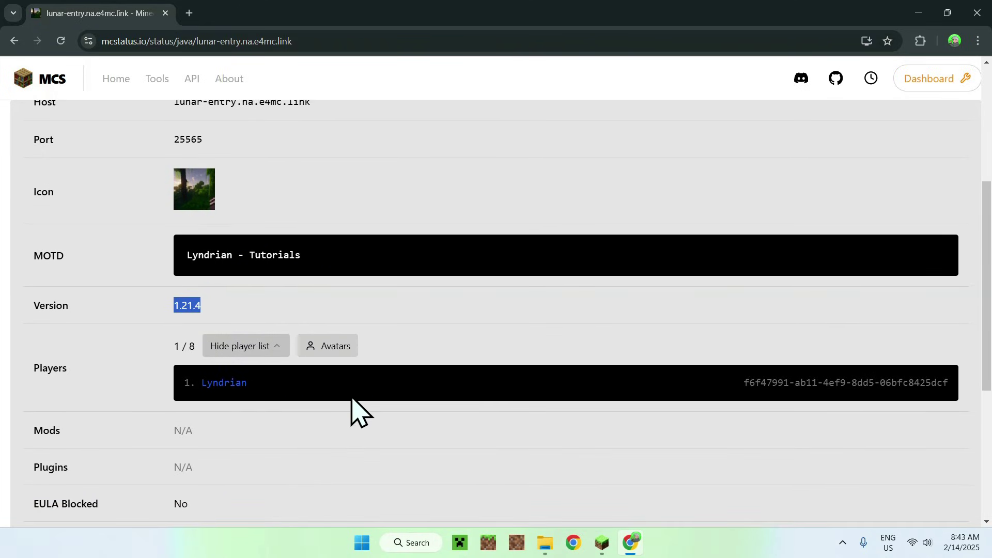
scroll(358, 411, "up", 4)
Step: Switch back to Minecraft and walk along the sandy beach in the shared LAN world
left_click(597, 540)
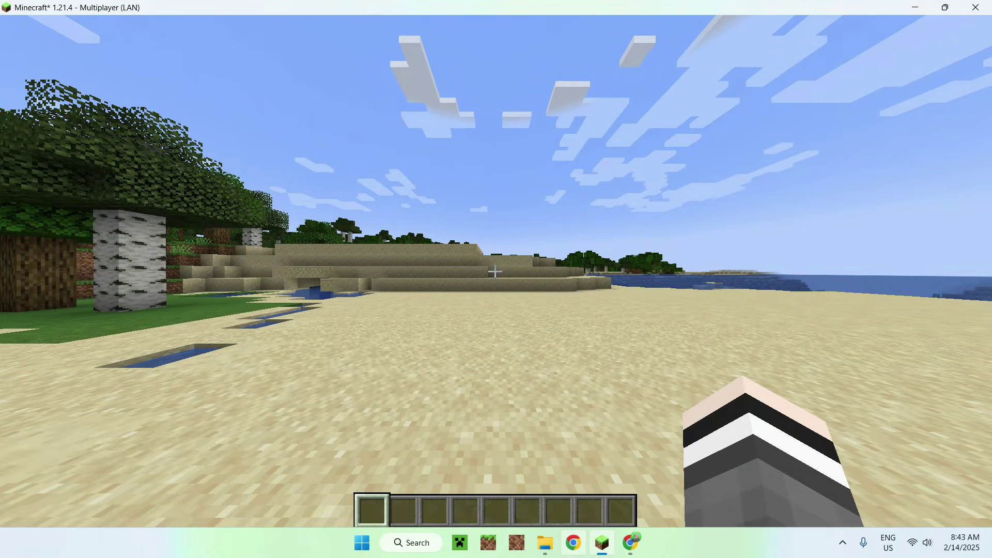
key("w")
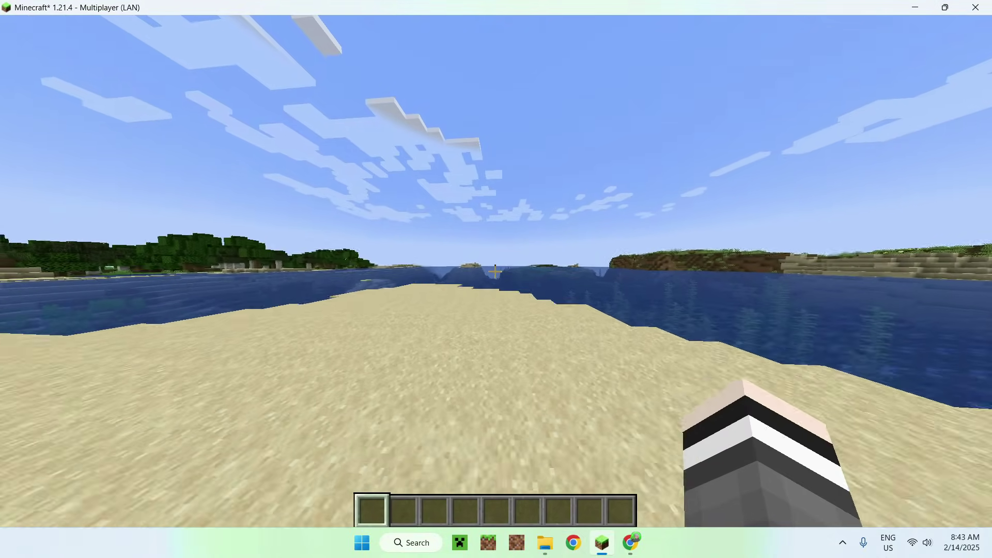
key("w")
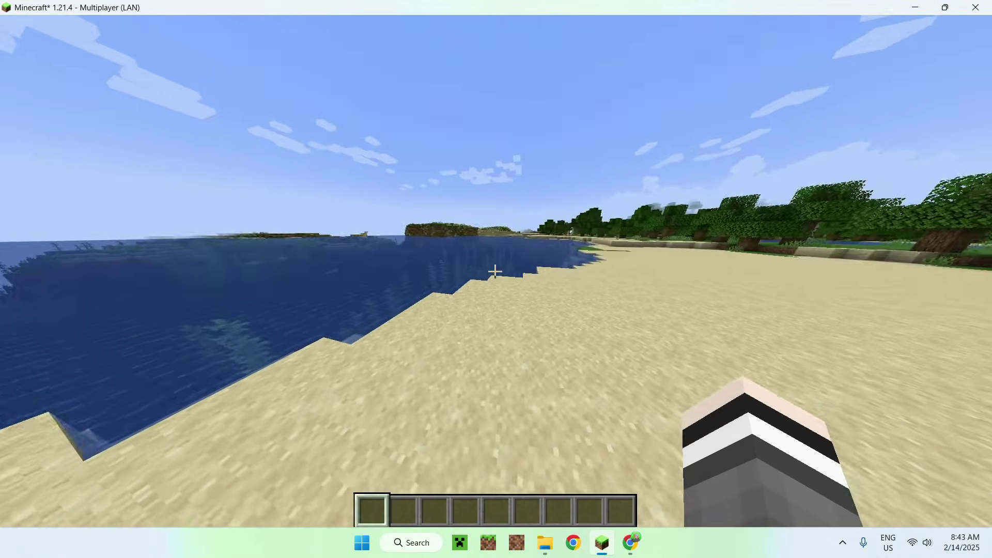
key("w")
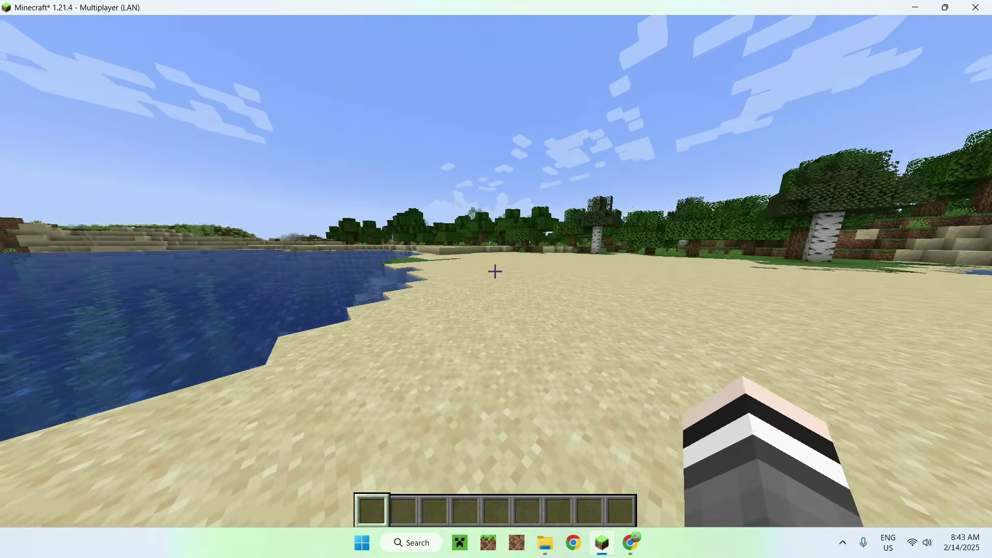
Step: Change the camera to the front-facing third-person view and run the character across the beach
key("F5")
key("F5")
key("w")
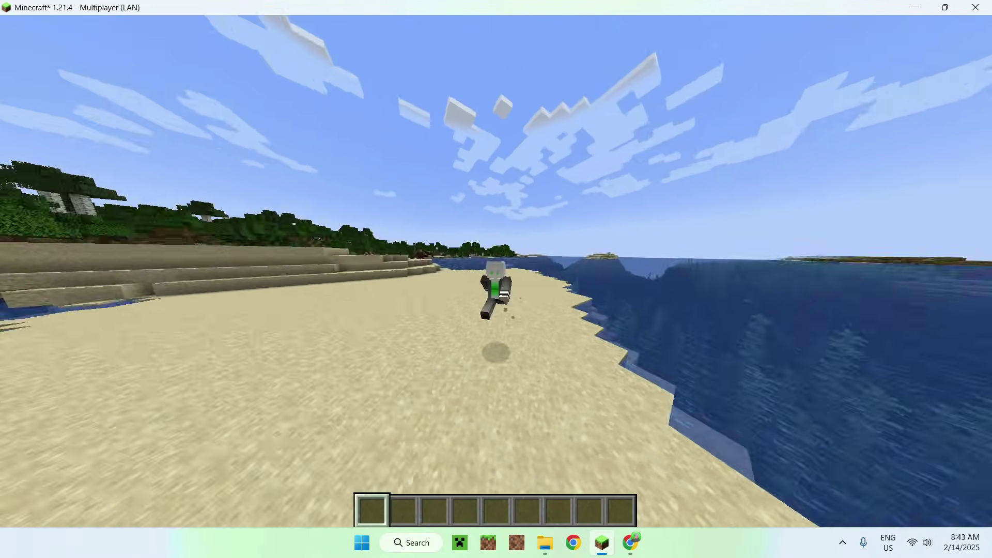
key("w")
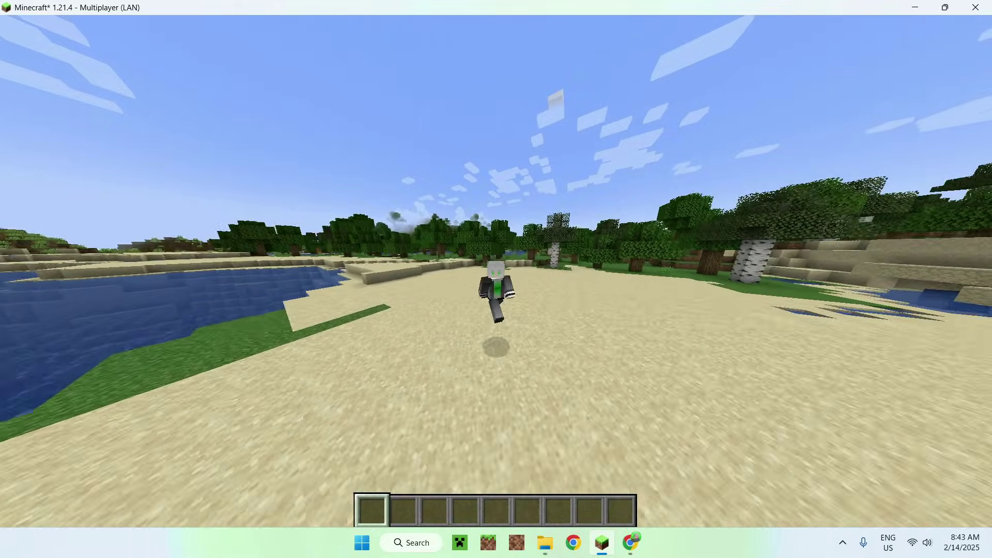
key("w")
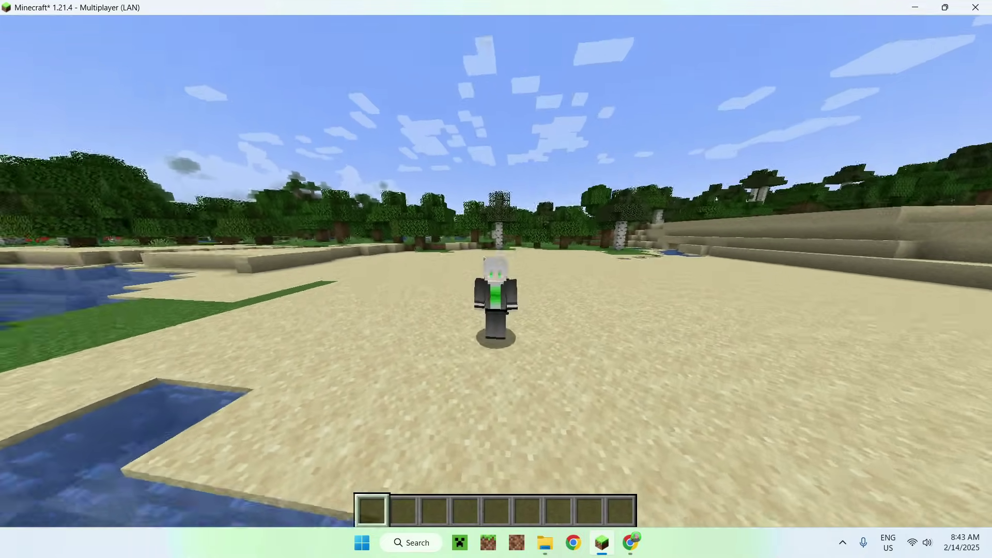